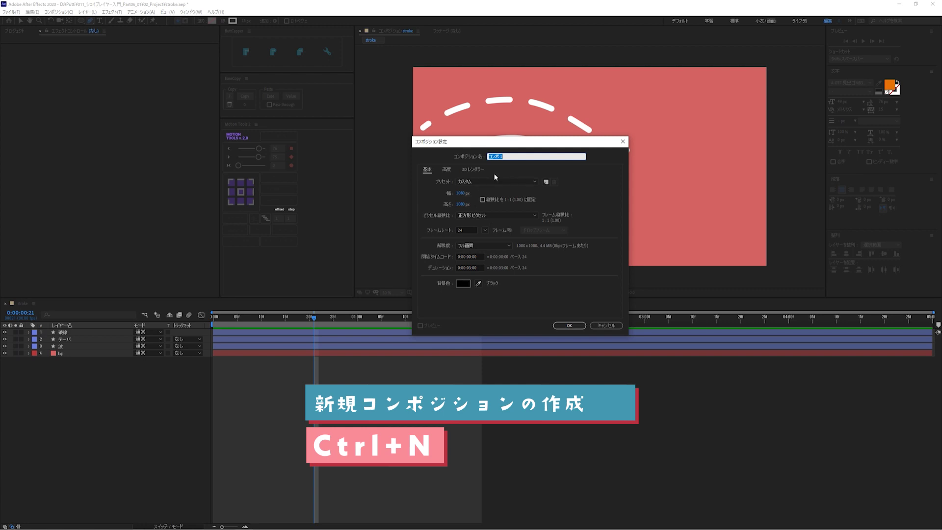
# Step: Create a 1080 × 1080 px, 24 fps, three-second composition named motion and fit it in the viewer
pyautogui.write('motion')
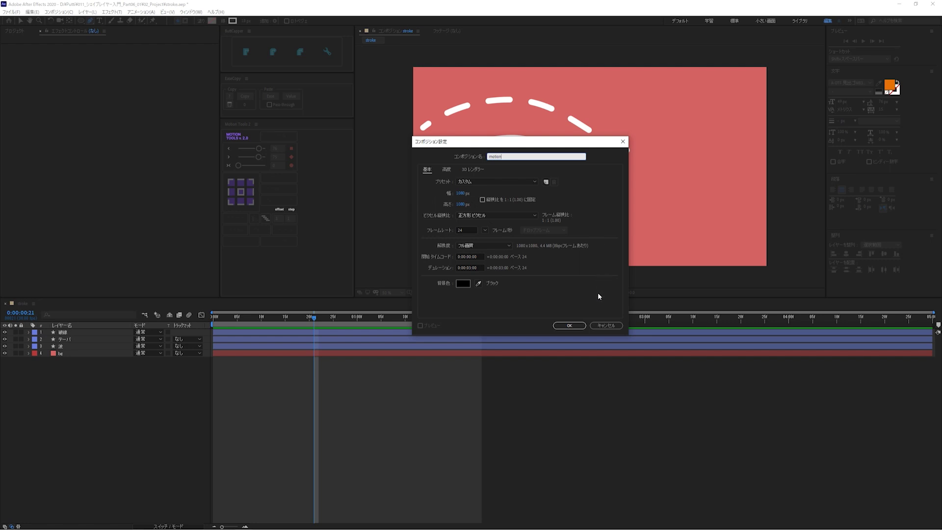
pyautogui.click(579, 326)
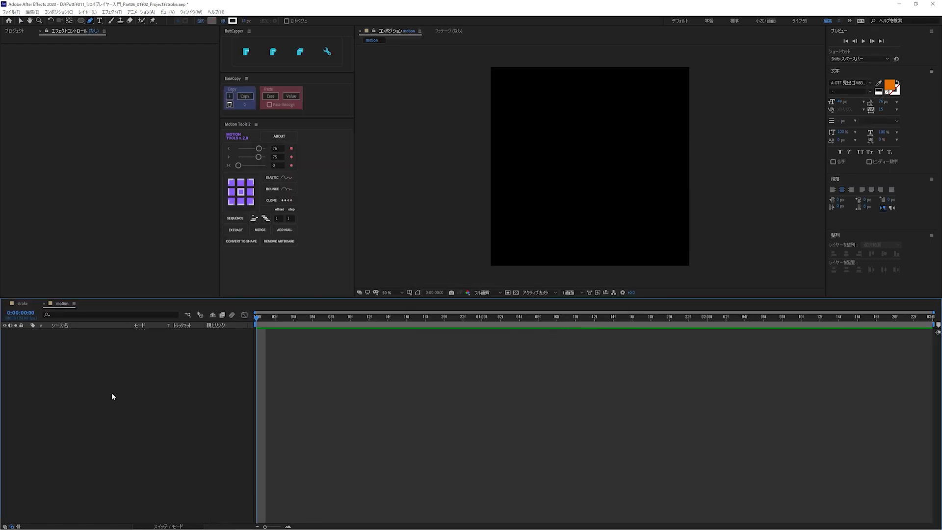
pyautogui.hotkey('shift', '/')
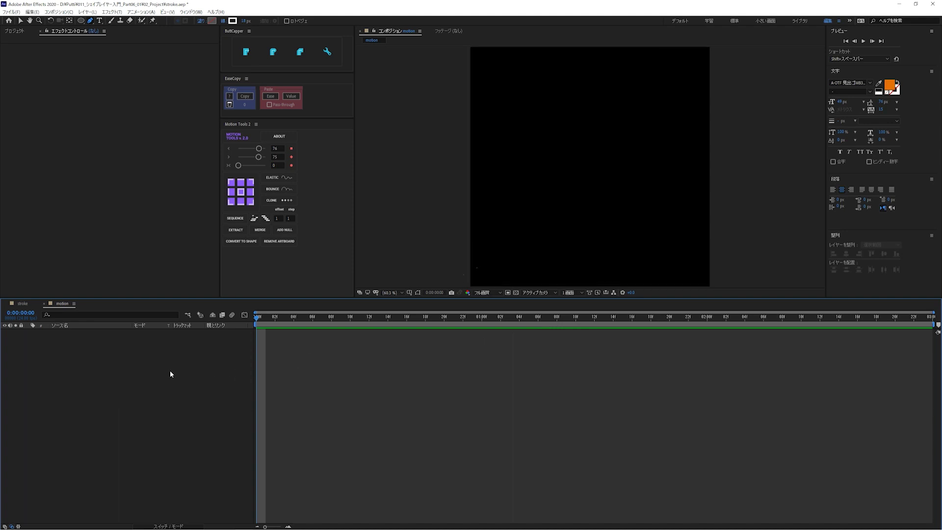
# Step: Add a new composition-sized black solid named bg
pyautogui.hotkey('ctrl', 'y')
pyautogui.write('bg')
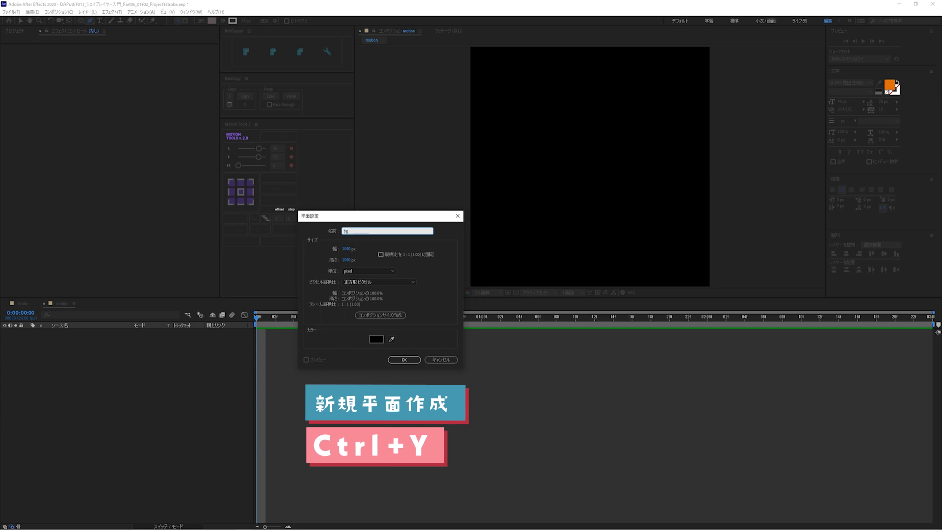
pyautogui.press('Return')
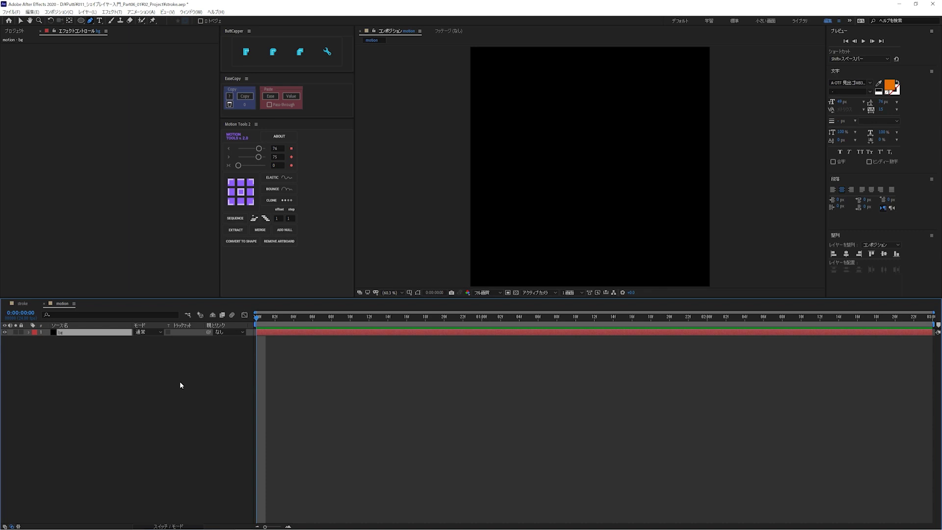
# Step: Apply the Gradient Ramp effect (グラデーション) to the bg layer and set its shape to radial (放射状)
pyautogui.press('v')
pyautogui.moveTo(126, 352); pyautogui.dragTo(86, 332)
pyautogui.hotkey('ctrl', 'space')
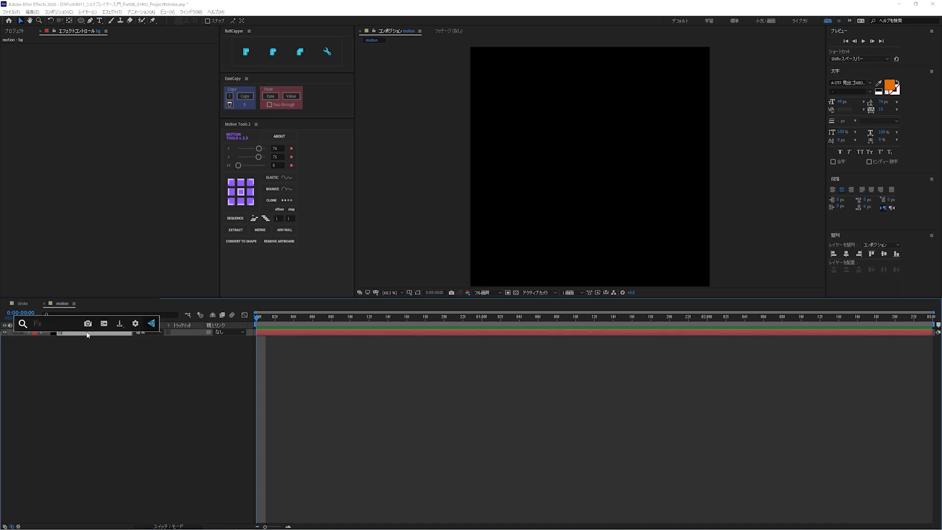
pyautogui.write('grad')
pyautogui.click(66, 345)
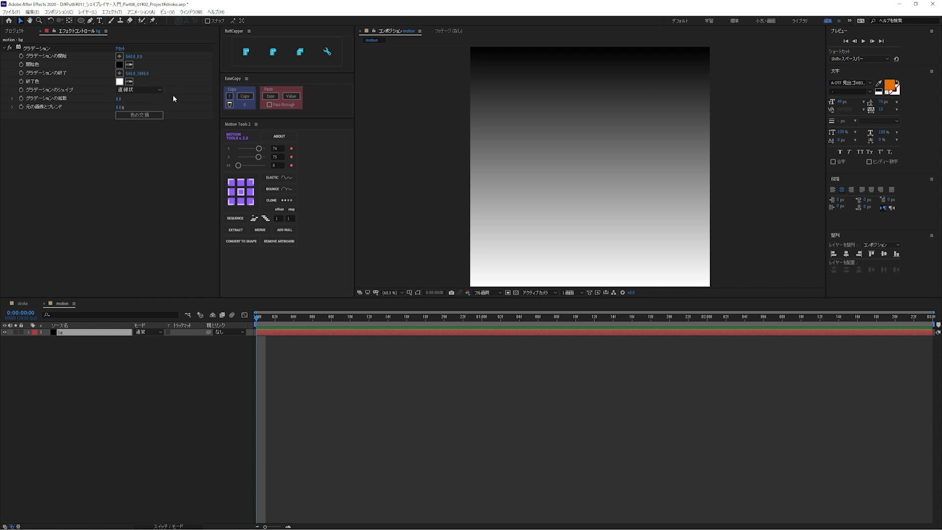
pyautogui.click(157, 90)
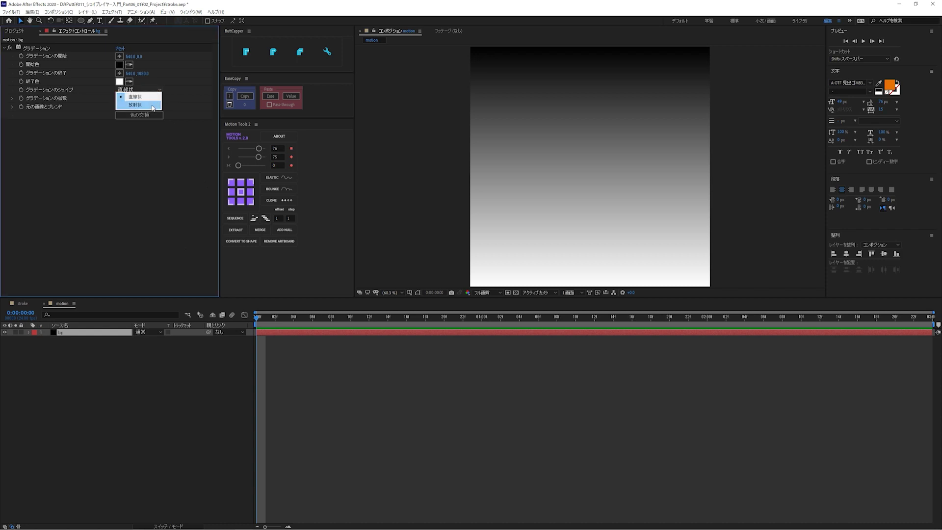
pyautogui.click(153, 106)
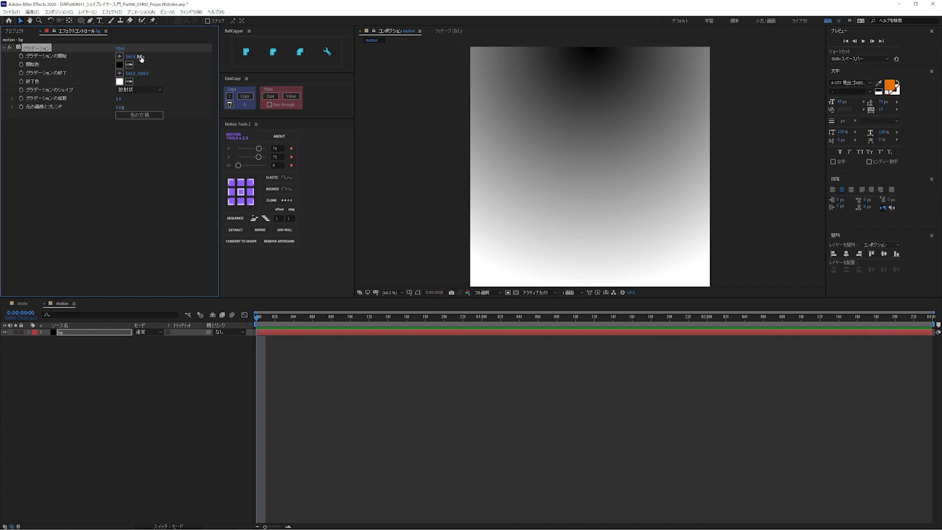
# Step: Set the gradient's start Y position to 540 and raise its end Y position to widen the gradient
pyautogui.moveTo(140, 58); pyautogui.dragTo(186, 60)
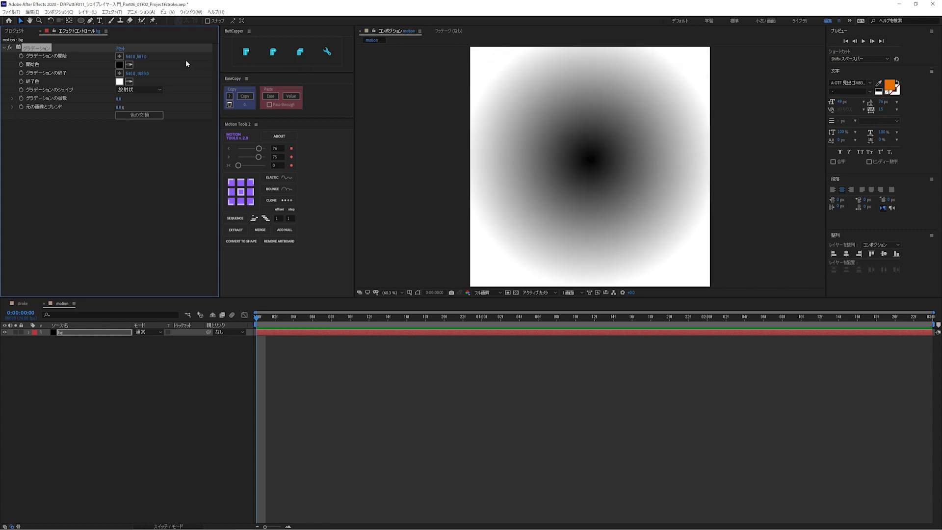
pyautogui.click(142, 58)
pyautogui.write('540')
pyautogui.press('Return')
pyautogui.click(163, 64)
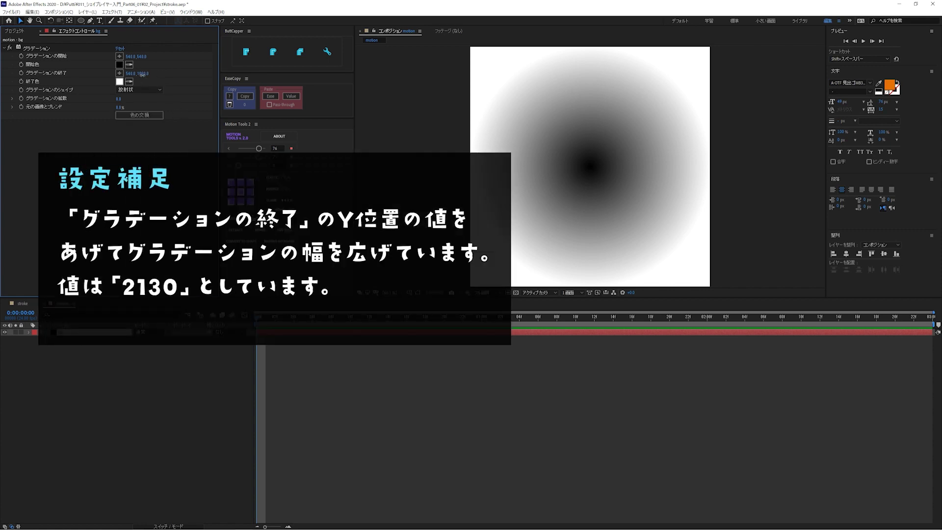
pyautogui.moveTo(142, 74); pyautogui.dragTo(565, 40)
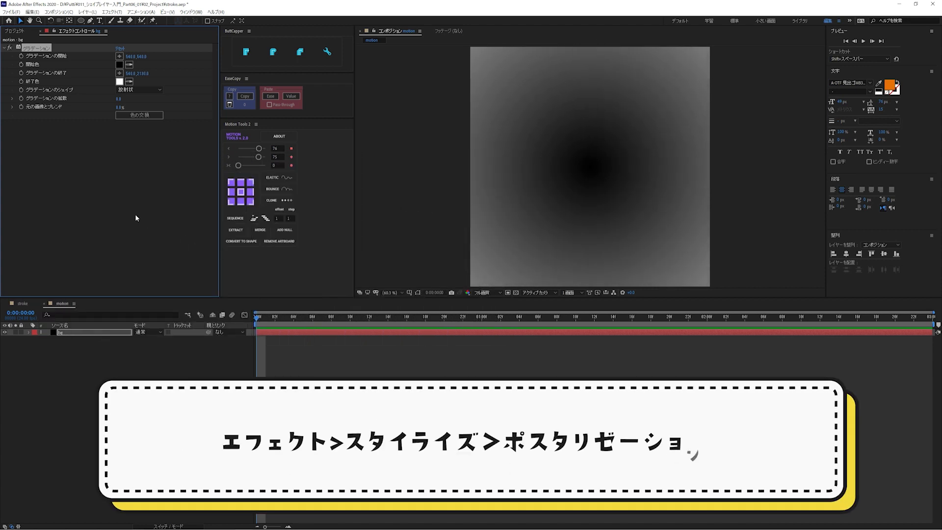
# Step: Add the Posterize effect (ポスタリゼーション) to the bg layer and fine-tune the gradient's end Y position to 2130
pyautogui.click(130, 212)
pyautogui.hotkey('ctrl', 'space')
pyautogui.write('post')
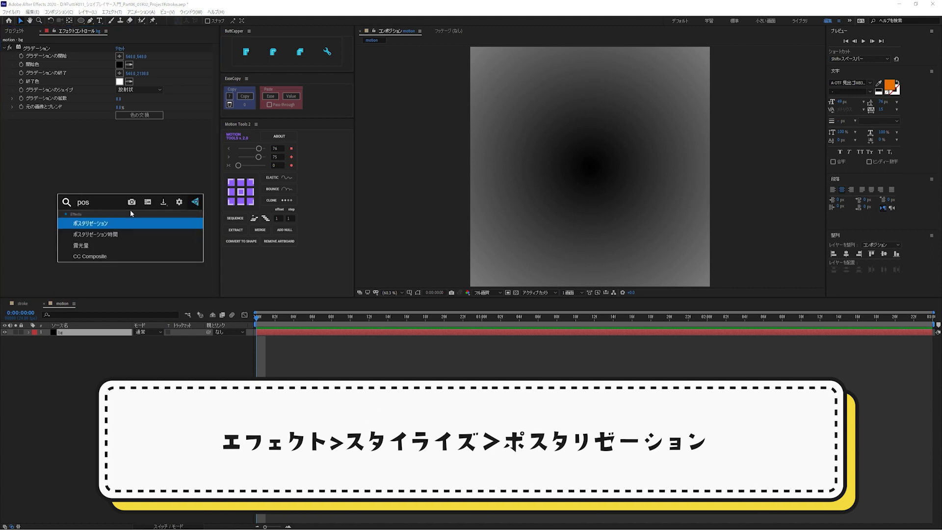
pyautogui.press('Return')
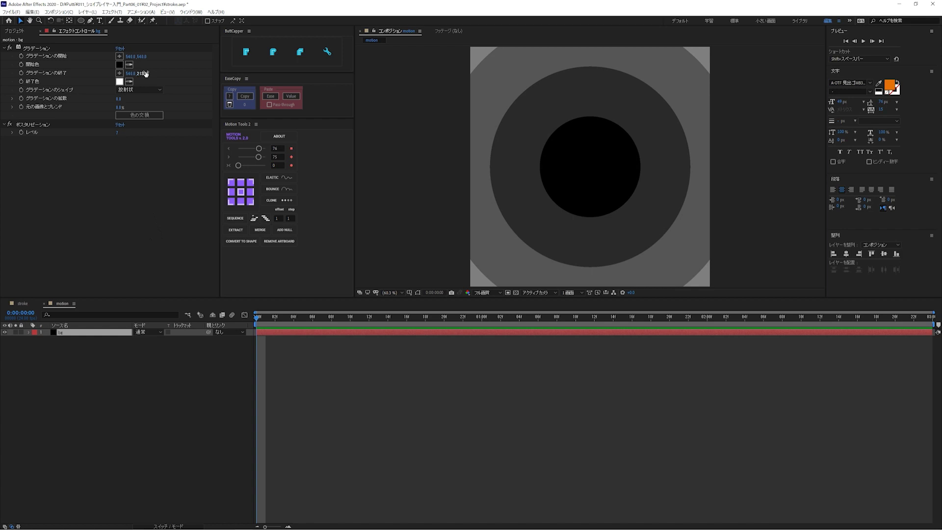
pyautogui.moveTo(145, 74); pyautogui.dragTo(118, 74)
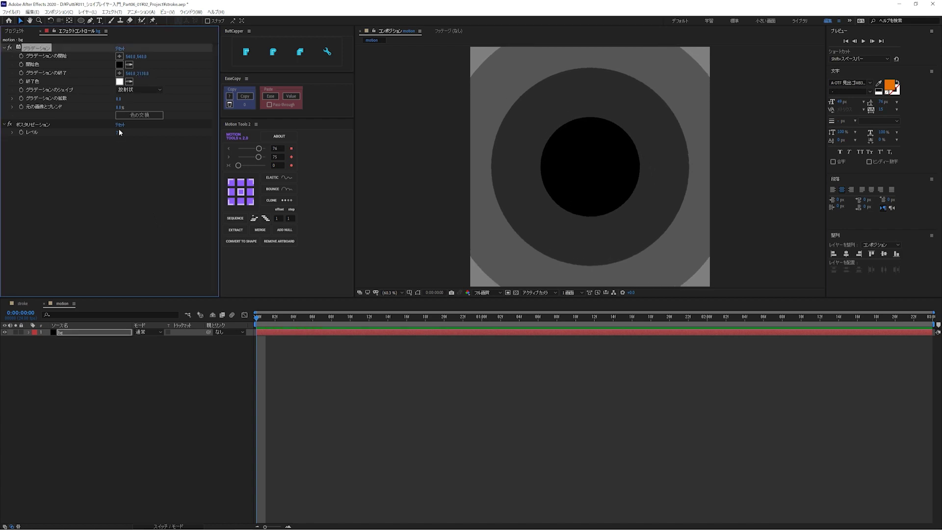
# Step: Try a higher Posterize level on the bg layer and reset the effect to its default
pyautogui.moveTo(116, 136); pyautogui.dragTo(162, 145)
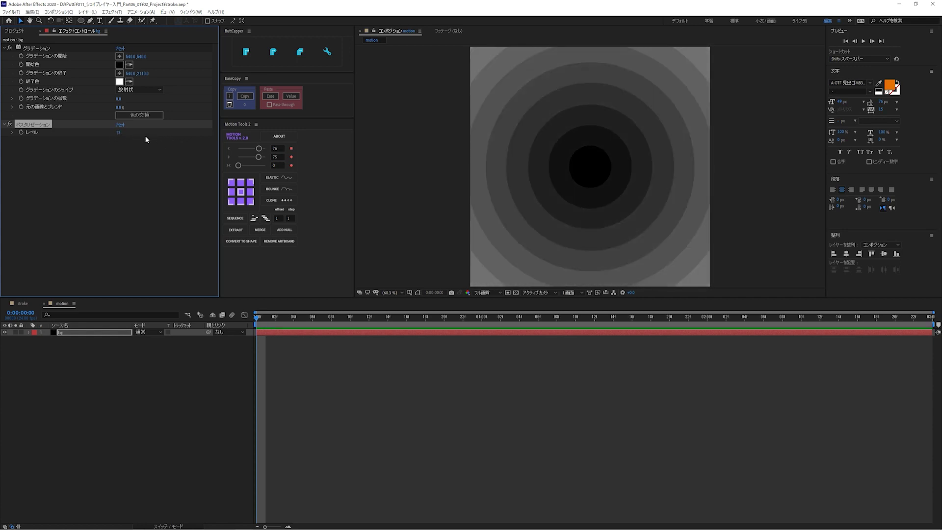
pyautogui.click(122, 126)
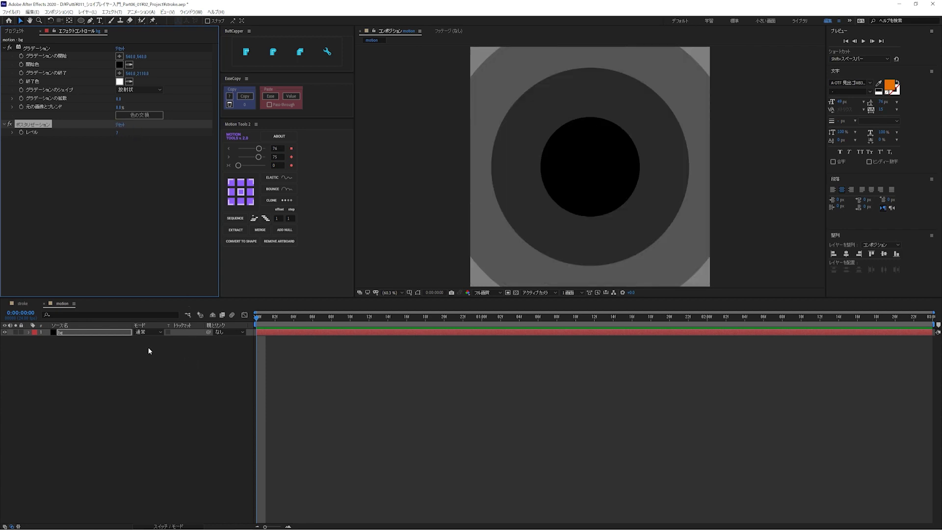
# Step: Add the Turbulent Displace effect (タービュレントディスプレイス) to the bg layer with its amount and size at 25
pyautogui.hotkey('ctrl', 'space')
pyautogui.write('t')
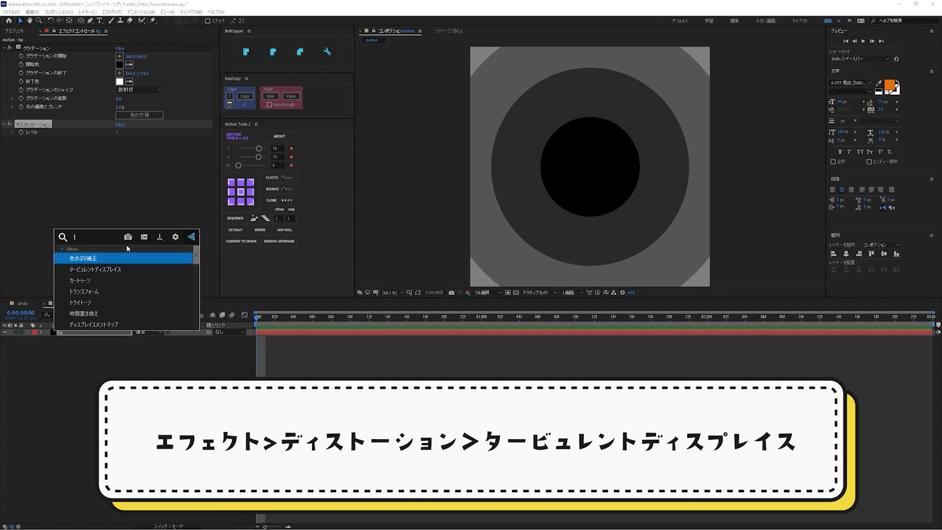
pyautogui.press('Down')
pyautogui.press('Return')
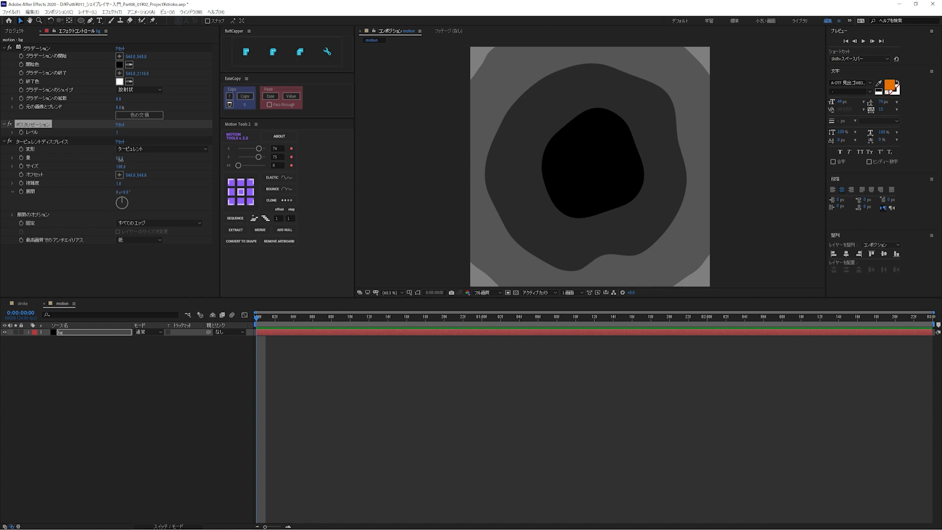
pyautogui.click(119, 158)
pyautogui.write('28')
pyautogui.press('Return')
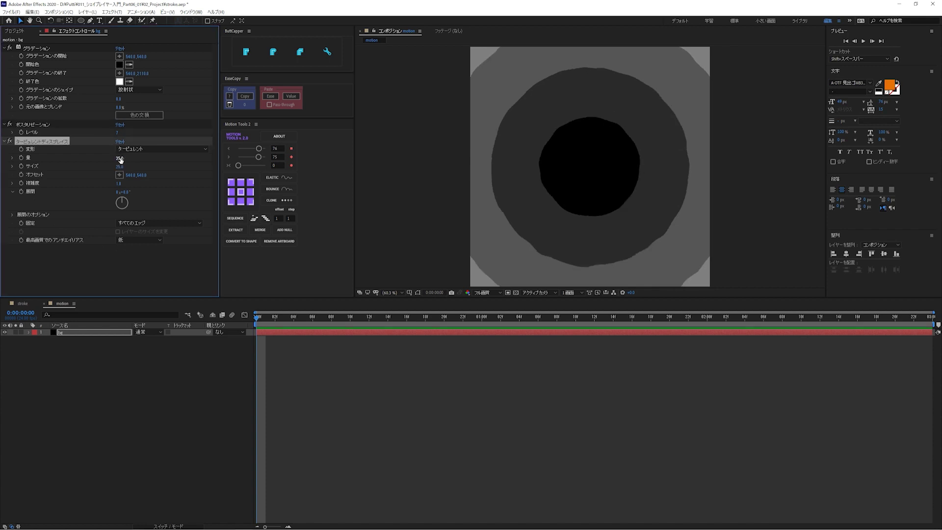
# Step: Try larger amount and size values on the Turbulent Displace effect and undo both changes
pyautogui.moveTo(122, 158); pyautogui.dragTo(332, 195)
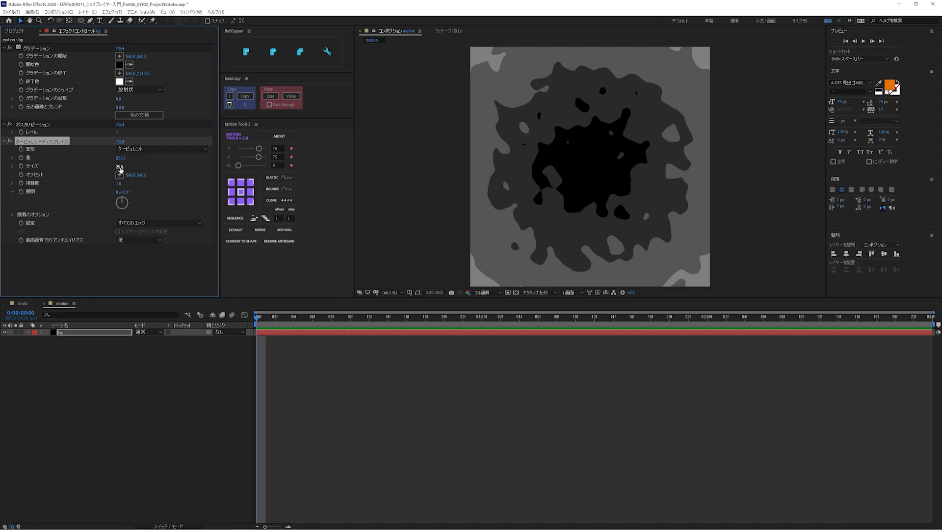
pyautogui.moveTo(120, 168); pyautogui.dragTo(174, 175)
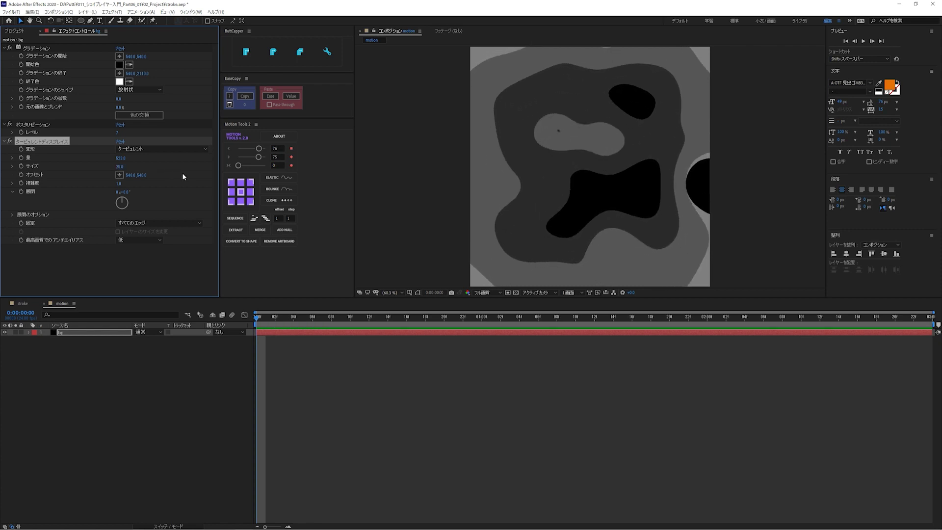
pyautogui.hotkey('ctrl', 'z')
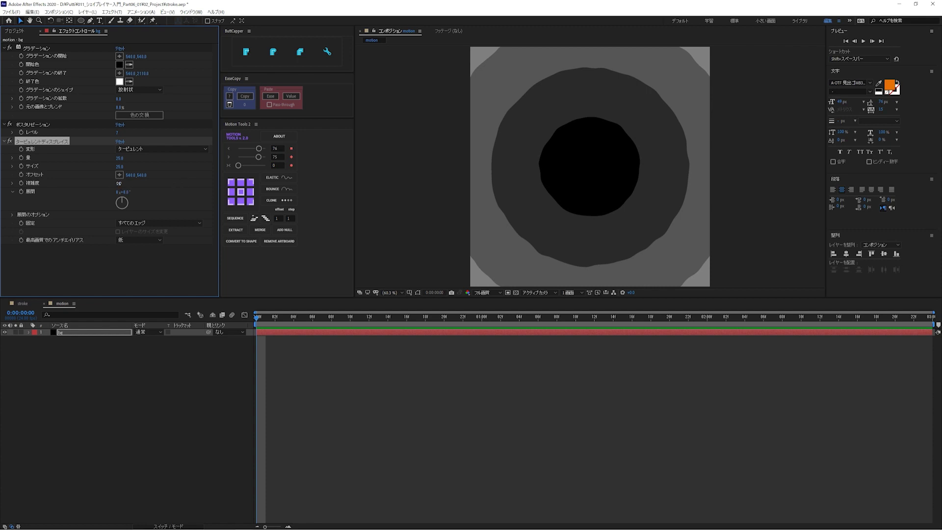
# Step: Set the Turbulent Displace complexity to 10 and check the roughened ring edges at 100%
pyautogui.moveTo(119, 183); pyautogui.dragTo(169, 187)
pyautogui.press('/')
pyautogui.moveTo(474, 160); pyautogui.dragTo(487, 160)
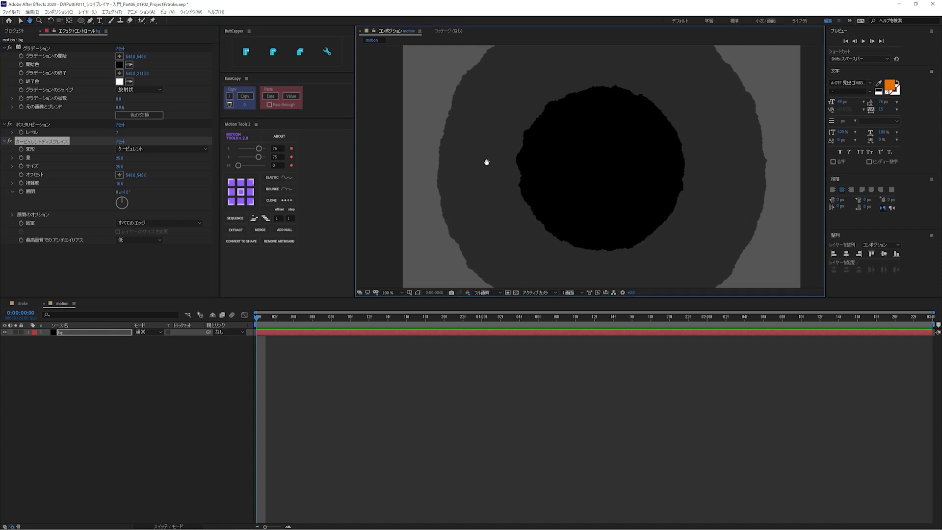
pyautogui.hotkey('shift', '/')
# Step: Add the Tint effect (色かぶり補正) to the bg layer
pyautogui.hotkey('ctrl', 'space')
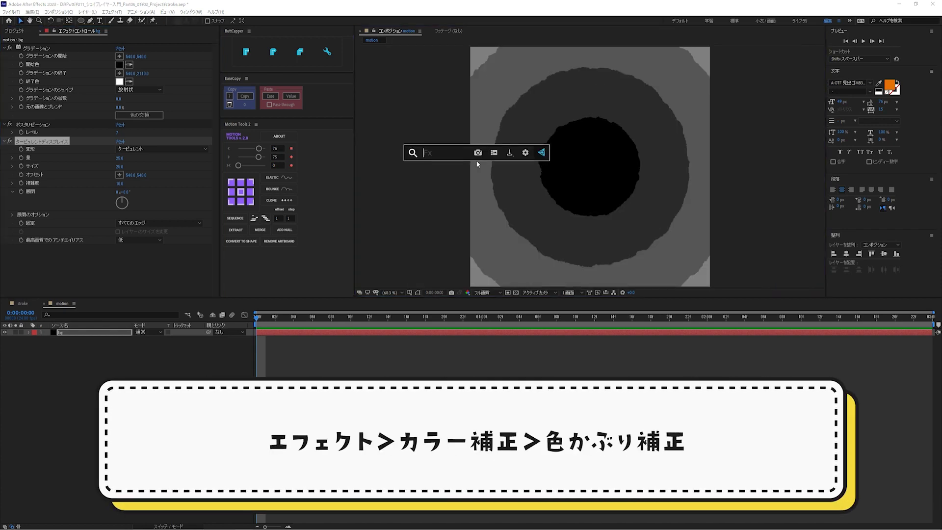
pyautogui.write('tint')
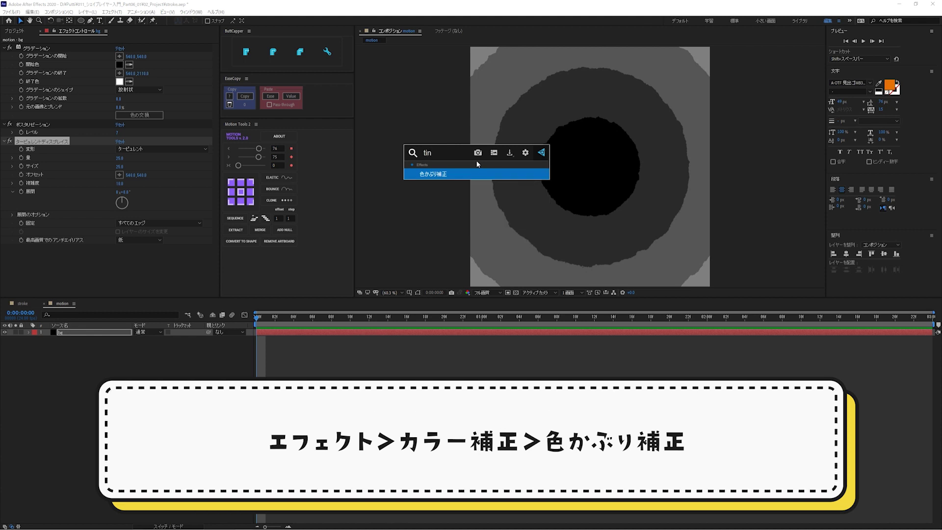
pyautogui.press('Return')
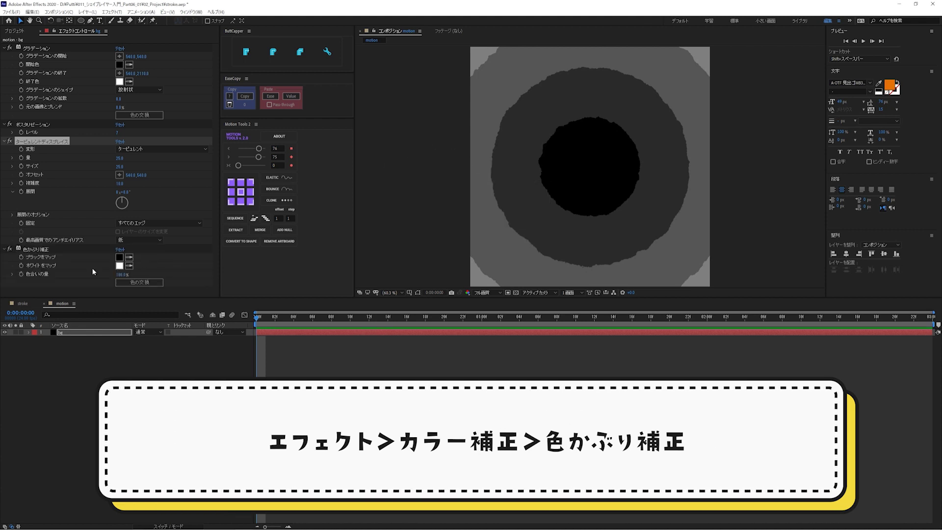
# Step: Set the Tint effect's Map Black To colour to a vivid purple
pyautogui.click(121, 262)
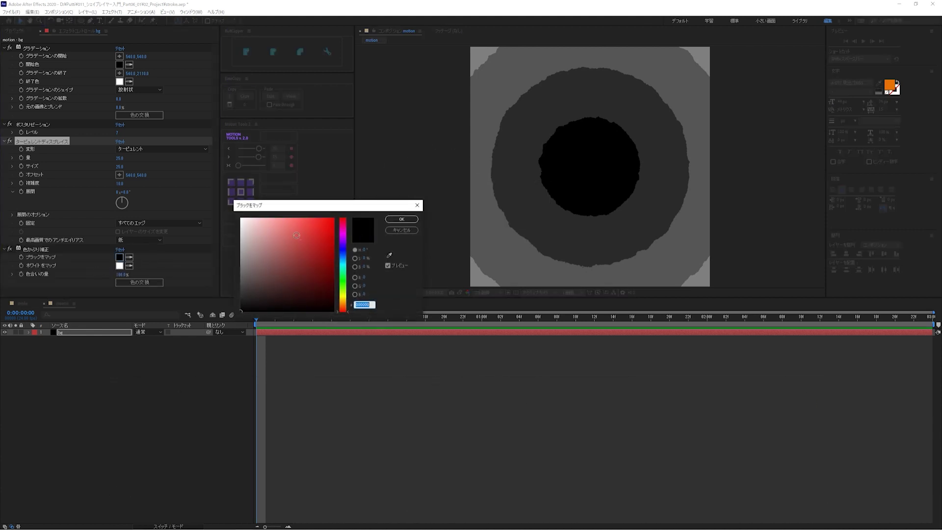
pyautogui.click(285, 219)
pyautogui.click(285, 230)
pyautogui.click(296, 230)
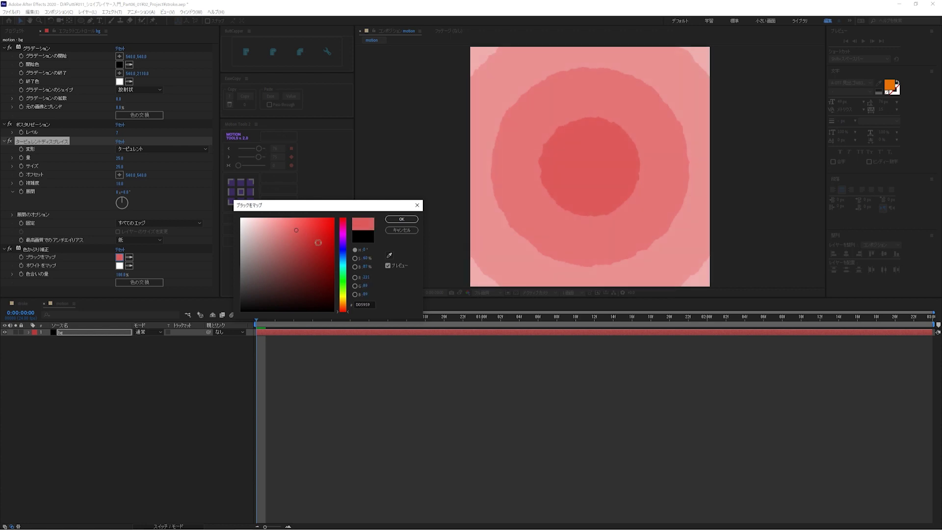
pyautogui.moveTo(343, 279); pyautogui.dragTo(347, 248)
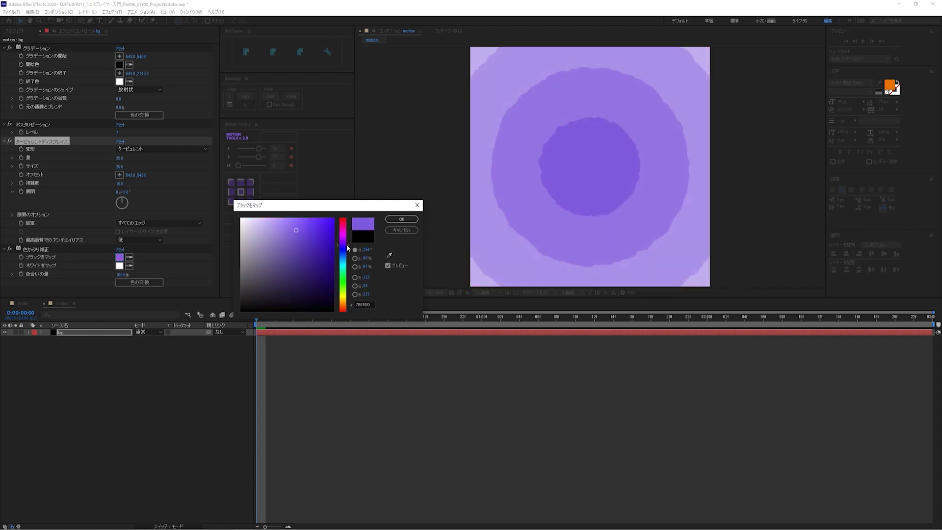
pyautogui.click(300, 224)
pyautogui.moveTo(300, 224); pyautogui.dragTo(302, 226)
pyautogui.click(399, 220)
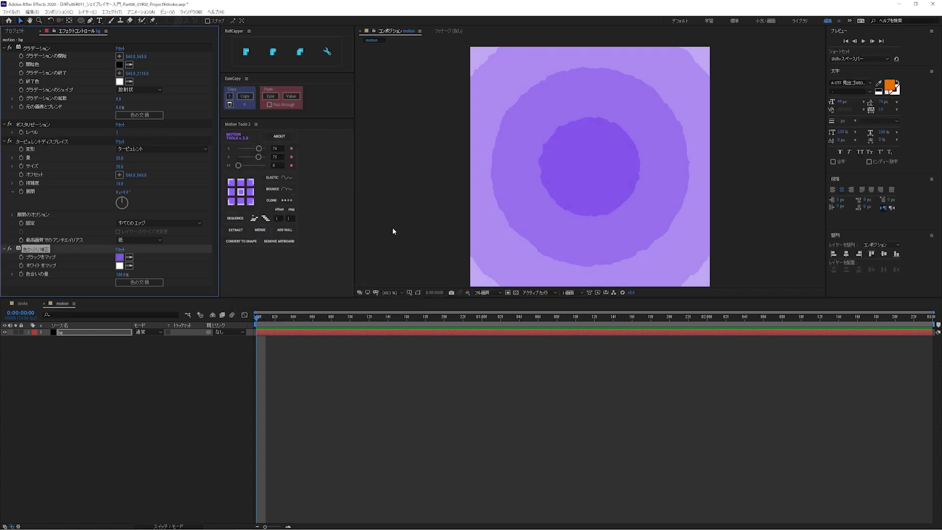
# Step: Collapse the settings of the Tint, Turbulent Displace and Posterize effects
pyautogui.click(4, 249)
pyautogui.click(5, 142)
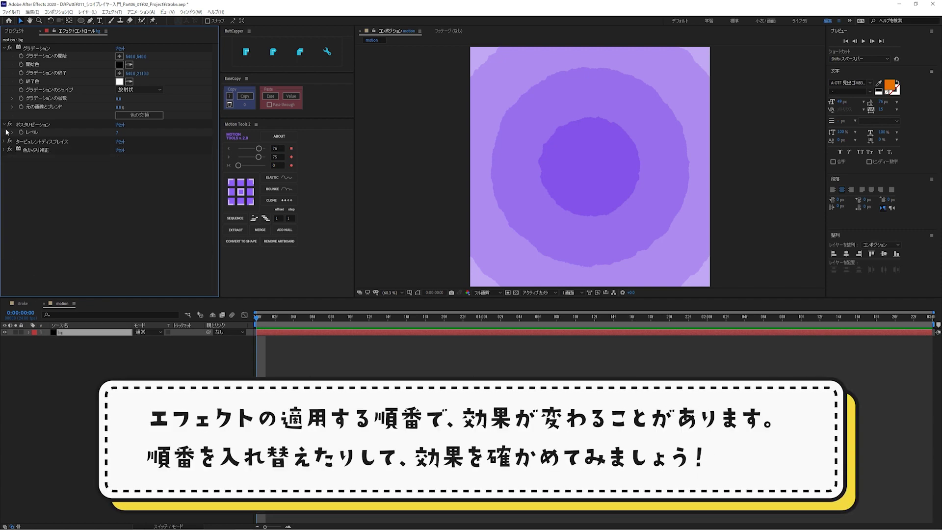
pyautogui.click(5, 125)
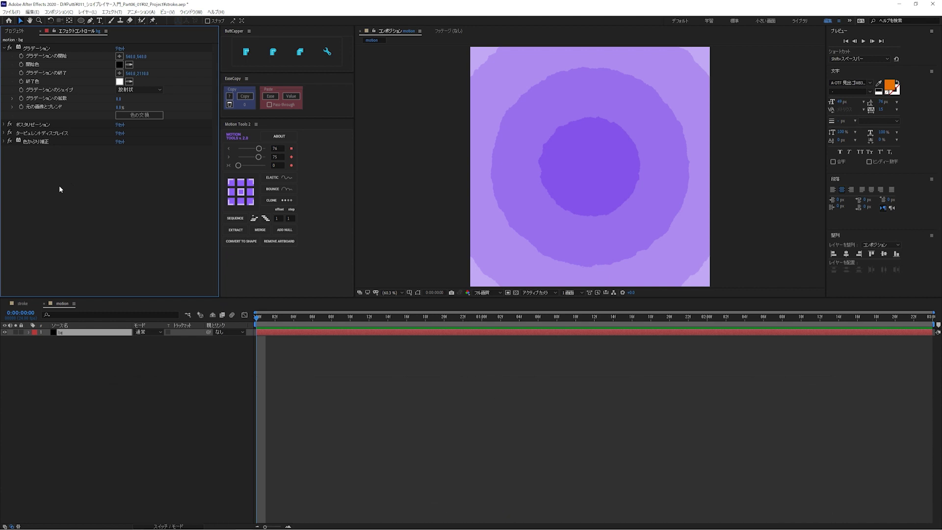
# Step: Add a full-composition ellipse on a new shape layer with a white fill and no stroke
pyautogui.click(117, 348)
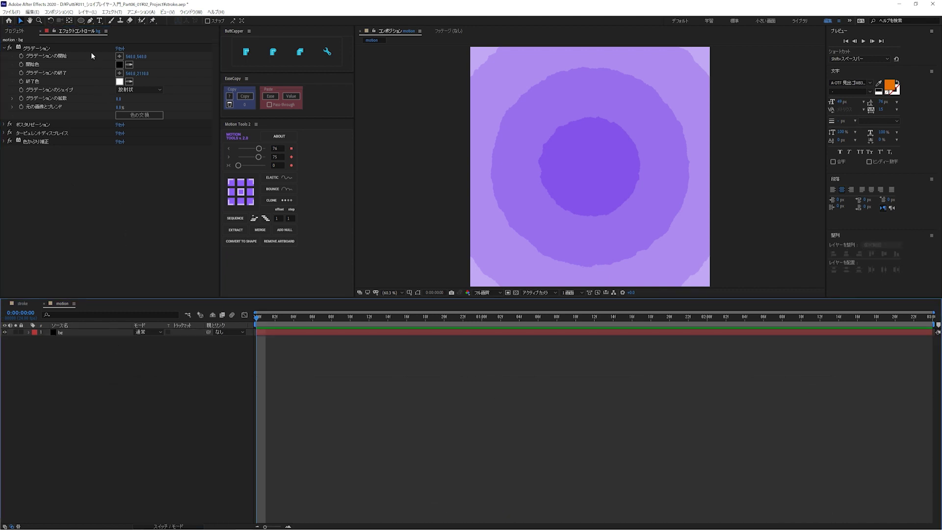
pyautogui.click(82, 22)
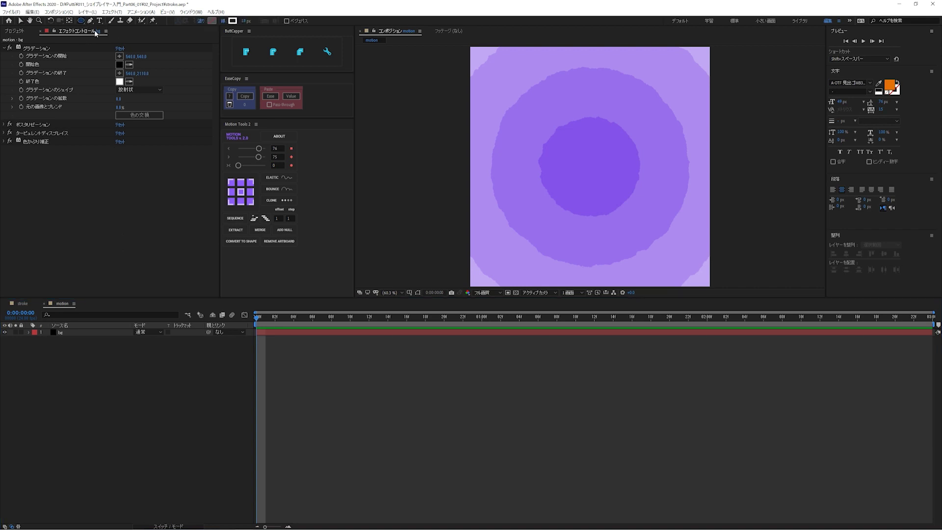
pyautogui.keyDown('alt'); pyautogui.click(233, 23); pyautogui.keyUp('alt')
pyautogui.keyDown('alt'); pyautogui.click(232, 22); pyautogui.keyUp('alt')
pyautogui.keyDown('alt'); pyautogui.click(212, 21); pyautogui.keyUp('alt')
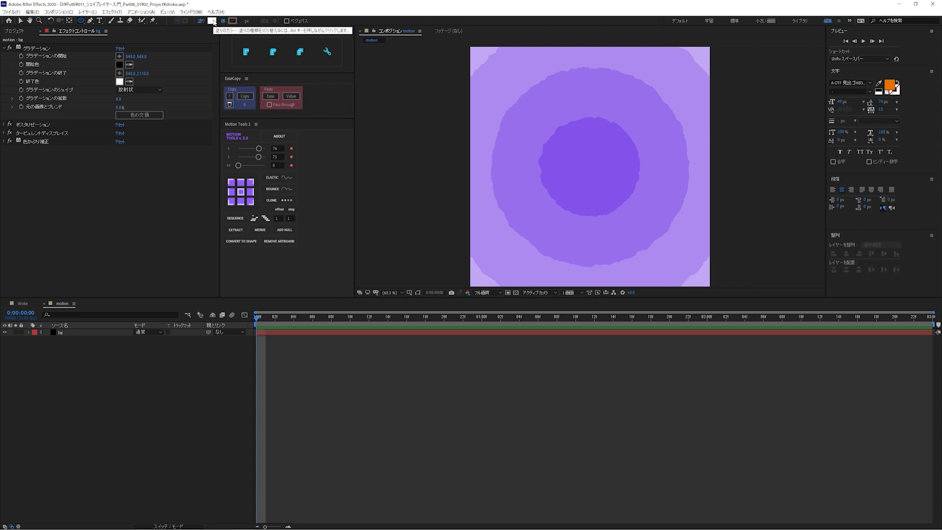
pyautogui.doubleClick(81, 19)
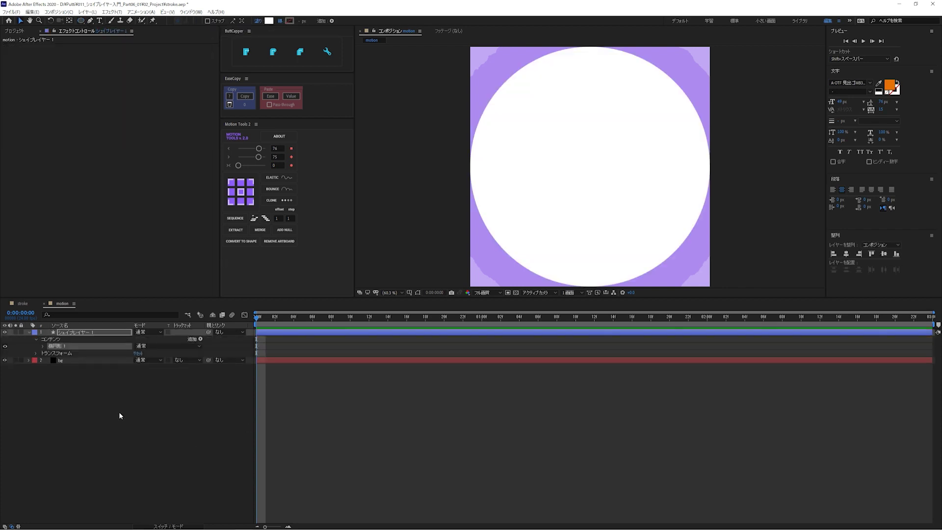
# Step: Set the size of the white circle's ellipse path to 250 × 250
pyautogui.click(43, 347)
pyautogui.click(50, 354)
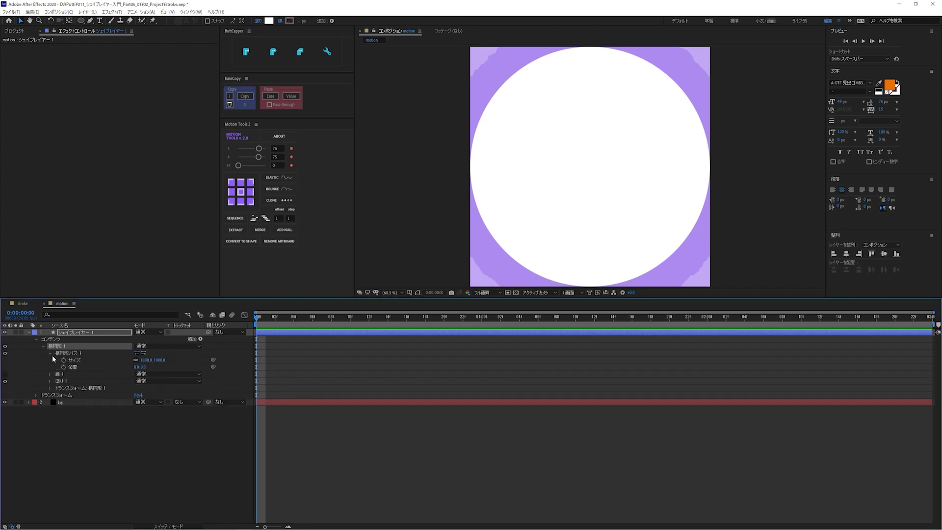
pyautogui.click(148, 361)
pyautogui.write('250')
pyautogui.press('Return')
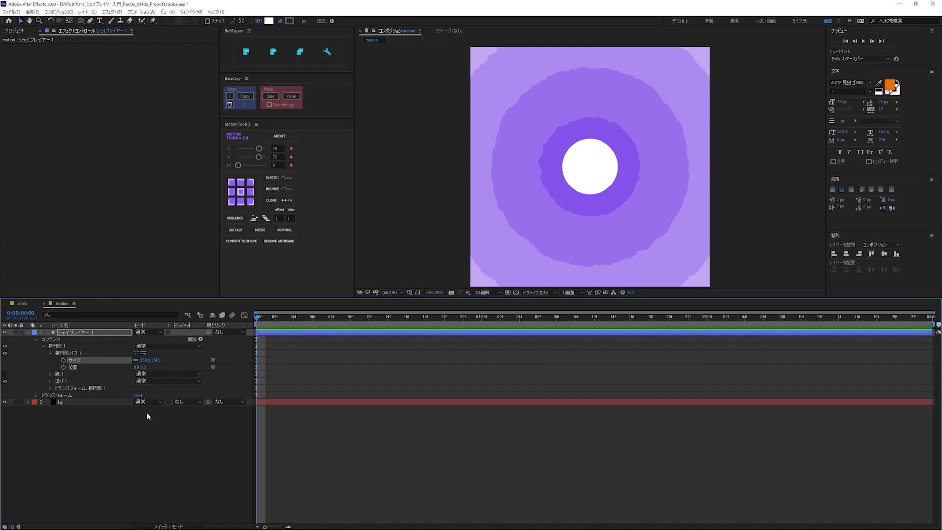
pyautogui.click(144, 426)
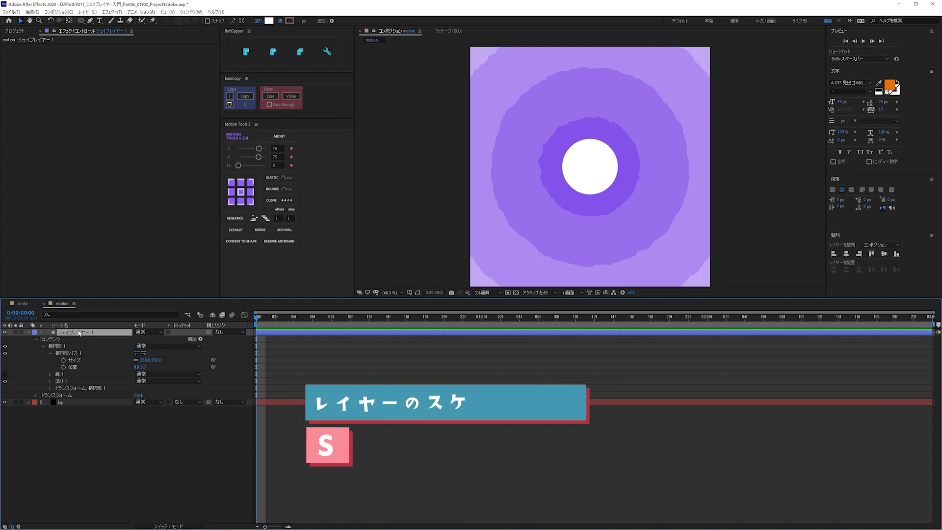
# Step: Start animating the Scale of the white circle's layer with a 0% keyframe at the first frame
pyautogui.press('s')
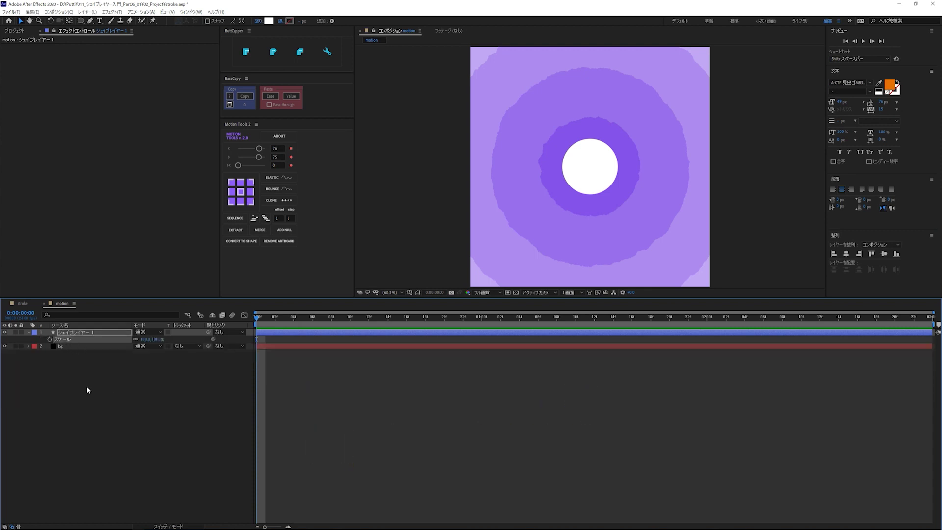
pyautogui.click(49, 339)
pyautogui.click(143, 339)
pyautogui.write('0')
pyautogui.press('Return')
# Step: Add a 100% Scale keyframe for the white circle's layer at frame 6
pyautogui.press('pagedown')
pyautogui.press('pagedown')
pyautogui.press('pagedown')
pyautogui.press('pagedown')
pyautogui.press('pagedown')
pyautogui.press('pagedown')
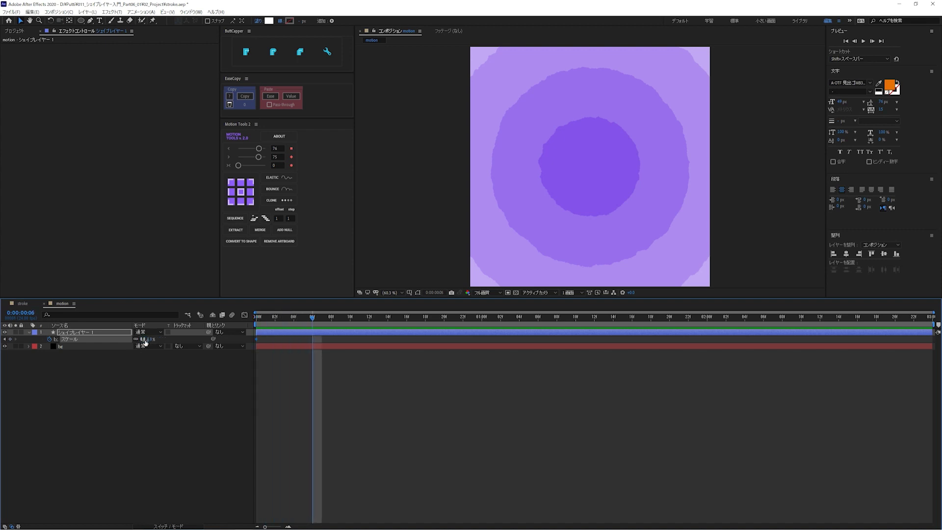
pyautogui.click(144, 339)
pyautogui.write('100')
pyautogui.press('Return')
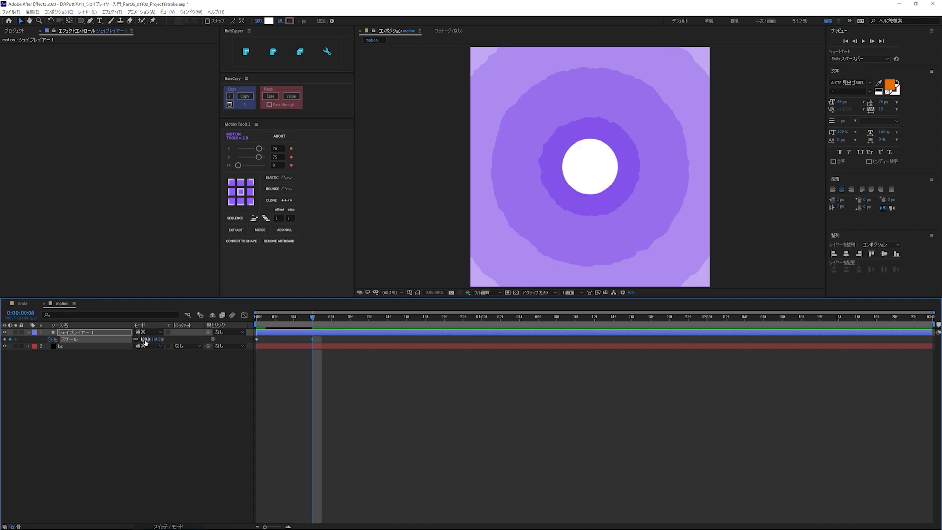
# Step: Ease out of the first Scale keyframe with an influence of 84 using Motion Tools
pyautogui.moveTo(255, 343); pyautogui.dragTo(256, 344)
pyautogui.moveTo(259, 149); pyautogui.dragTo(261, 152)
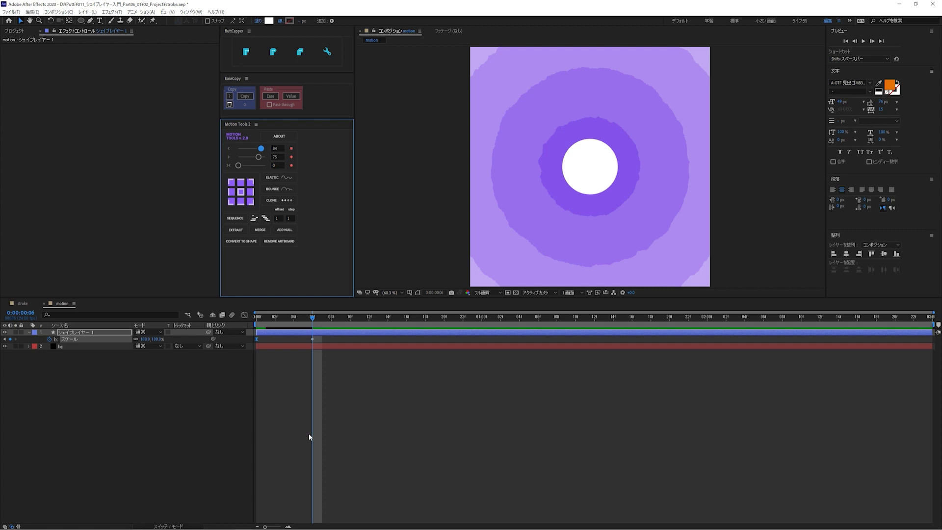
pyautogui.click(294, 382)
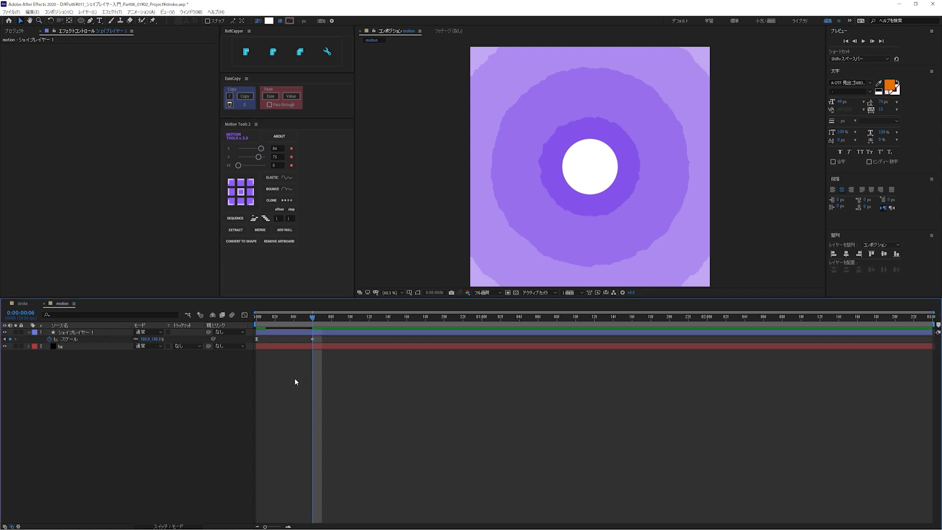
# Step: Review the keyframe velocity settings of the first Scale keyframe, including its outgoing influence
pyautogui.moveTo(263, 342); pyautogui.dragTo(262, 346)
pyautogui.press('F9')
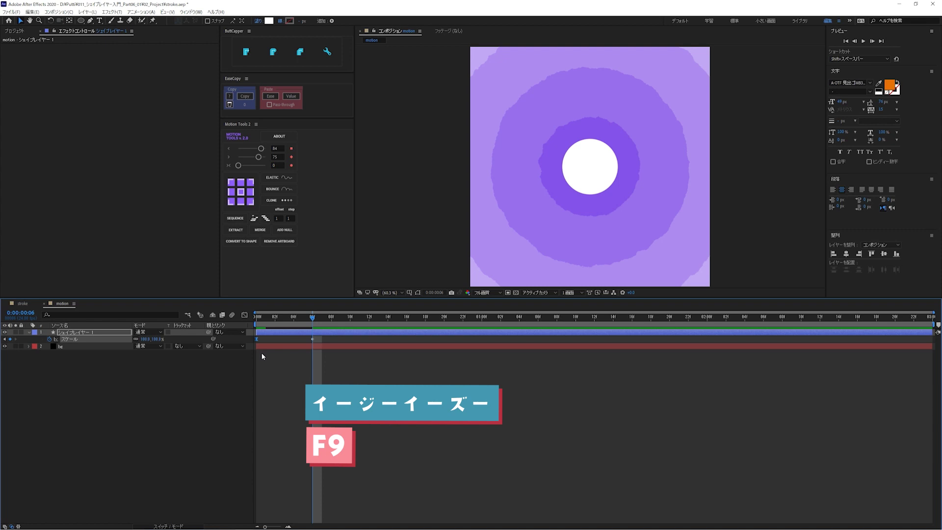
pyautogui.hotkey('ctrl', 'shift', 'k')
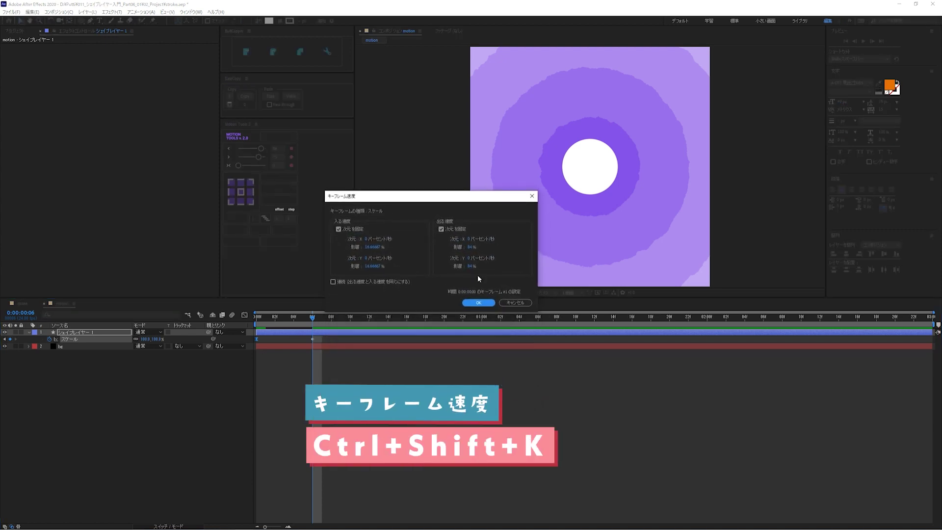
pyautogui.click(478, 302)
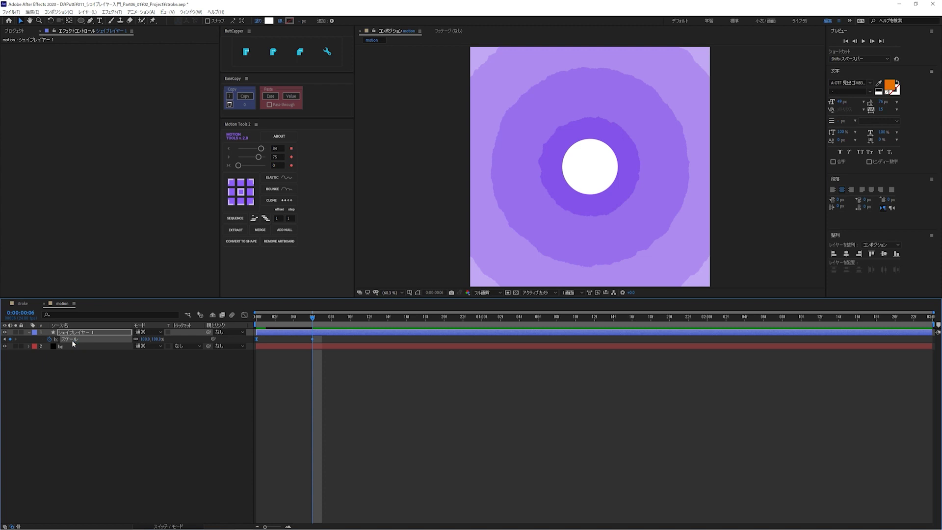
# Step: Add the Motion Tools Elastic motion to the circle's Scale and preview it with the work area ending at 0:00:01:05
pyautogui.click(287, 179)
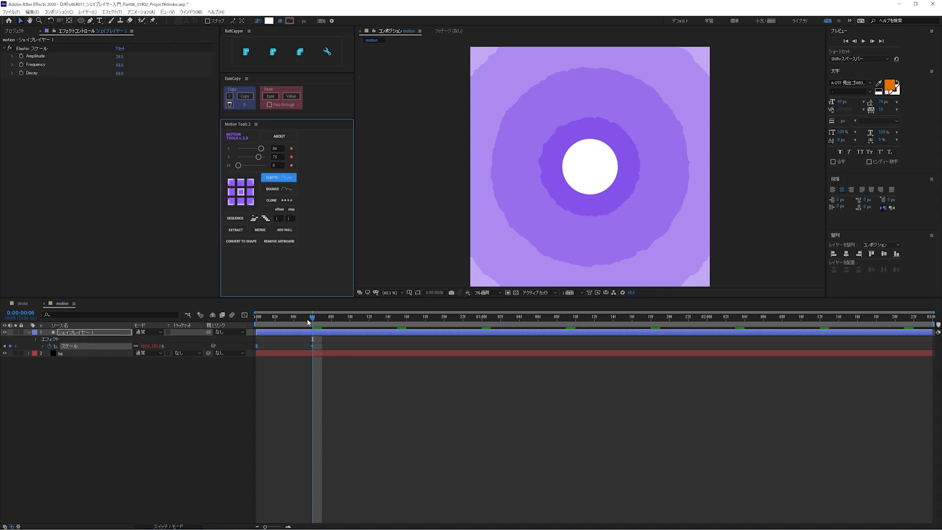
pyautogui.click(322, 319)
pyautogui.moveTo(323, 322); pyautogui.dragTo(529, 324)
pyautogui.press('n')
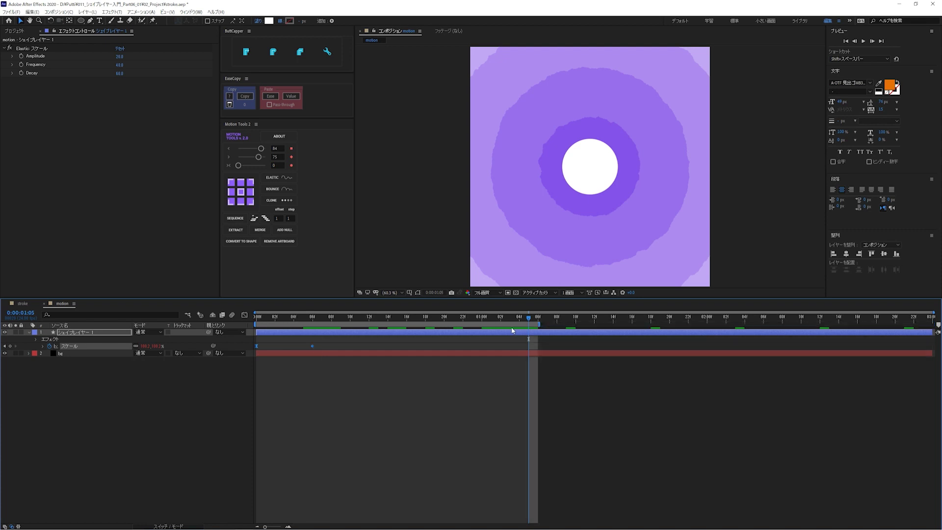
pyautogui.press('space')
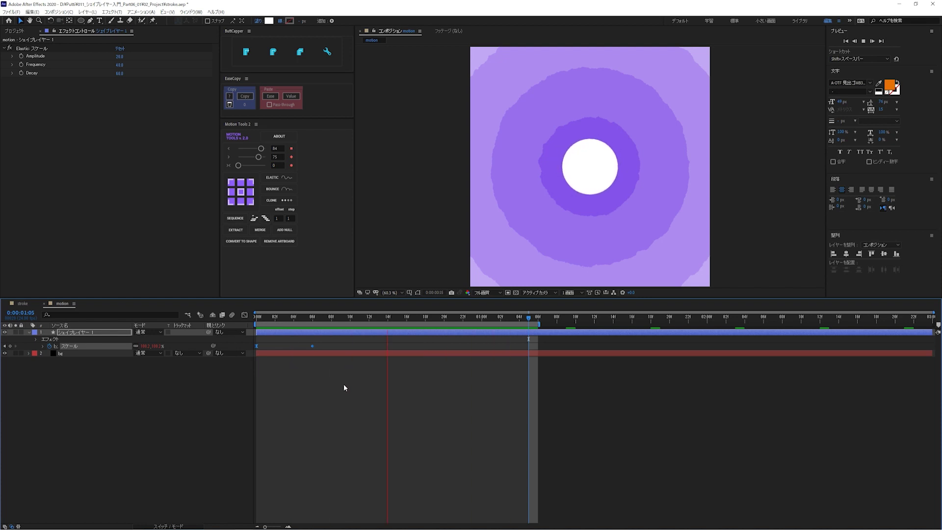
pyautogui.hotkey('shift', 'space')
# Step: Add a full-composition ellipse on a second shape layer with no fill and a white stroke
pyautogui.click(153, 381)
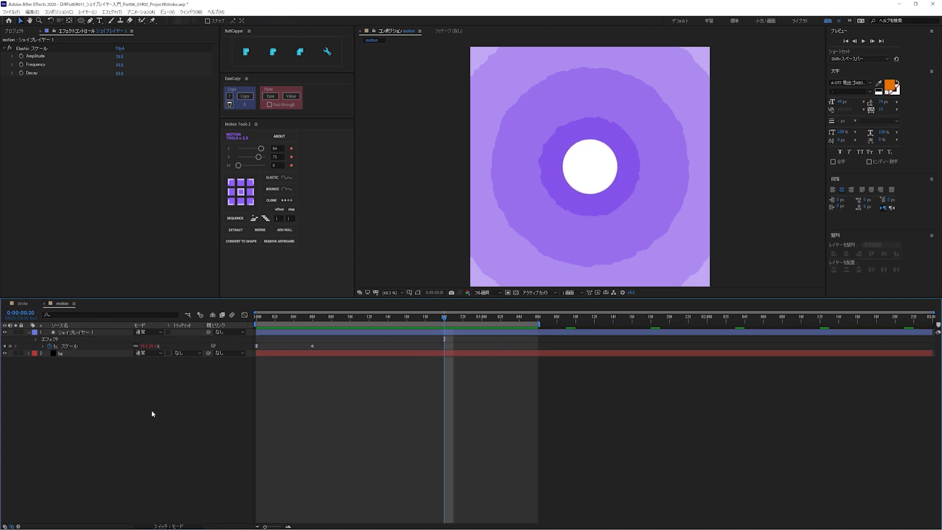
pyautogui.click(82, 21)
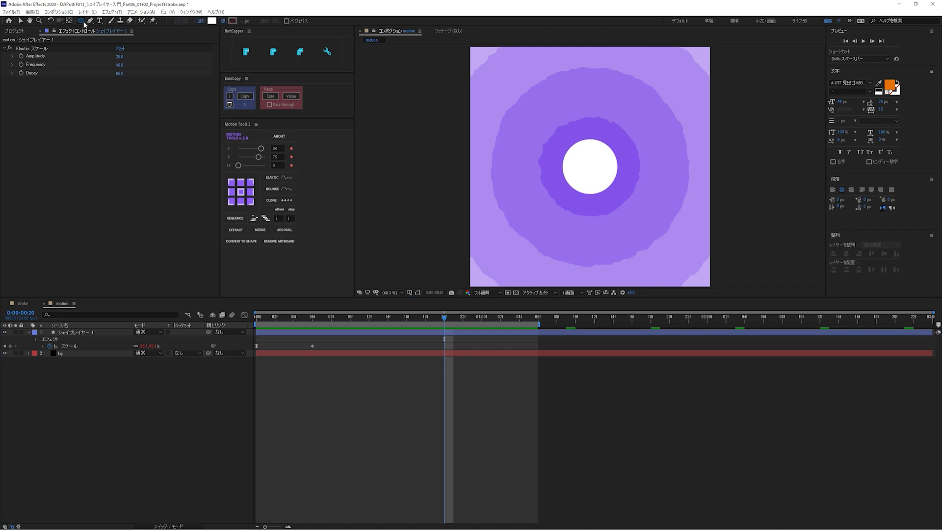
pyautogui.keyDown('alt'); pyautogui.click(212, 21); pyautogui.keyUp('alt')
pyautogui.keyDown('alt'); pyautogui.click(211, 21); pyautogui.keyUp('alt')
pyautogui.keyDown('alt'); pyautogui.click(212, 22); pyautogui.keyUp('alt')
pyautogui.keyDown('alt'); pyautogui.click(232, 21); pyautogui.keyUp('alt')
pyautogui.doubleClick(81, 20)
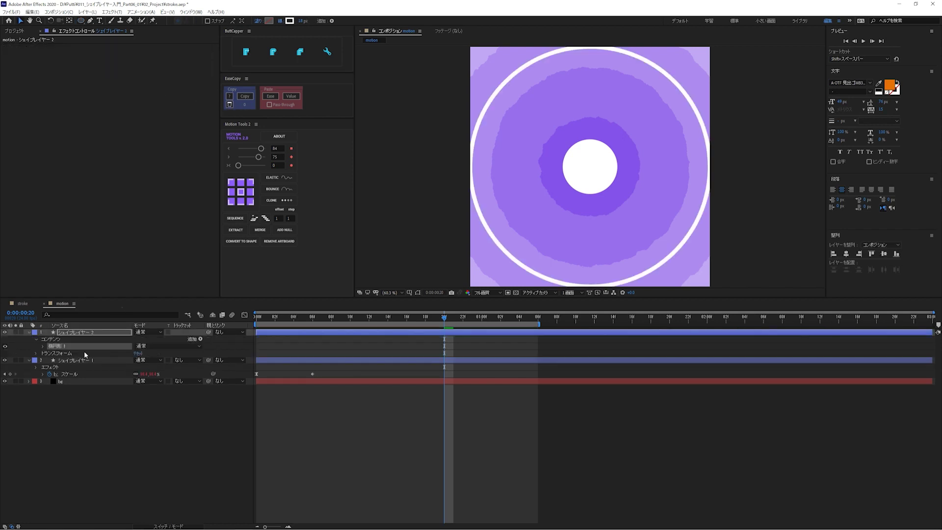
# Step: Set the stroked ring's ellipse size to 340 × 340 and its stroke width to 10
pyautogui.click(43, 346)
pyautogui.click(50, 353)
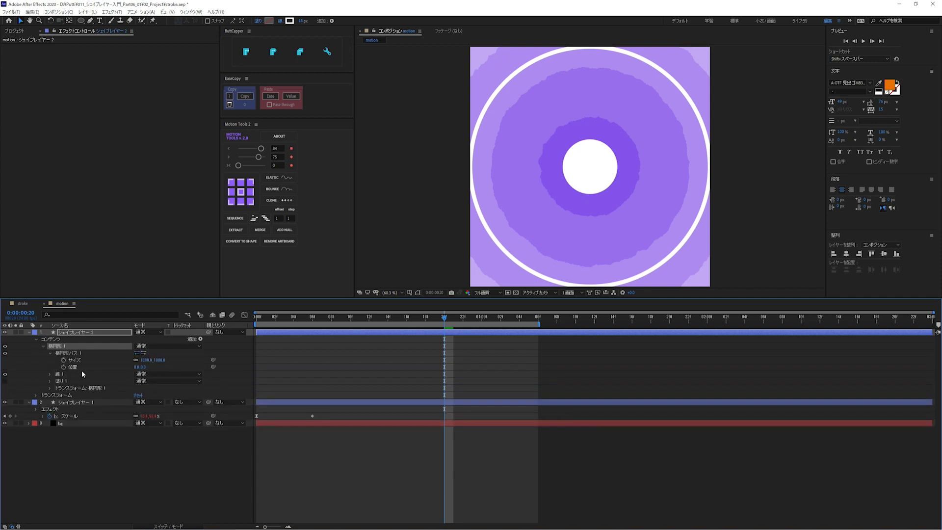
pyautogui.click(146, 360)
pyautogui.write('8')
pyautogui.write('40')
pyautogui.press('Return')
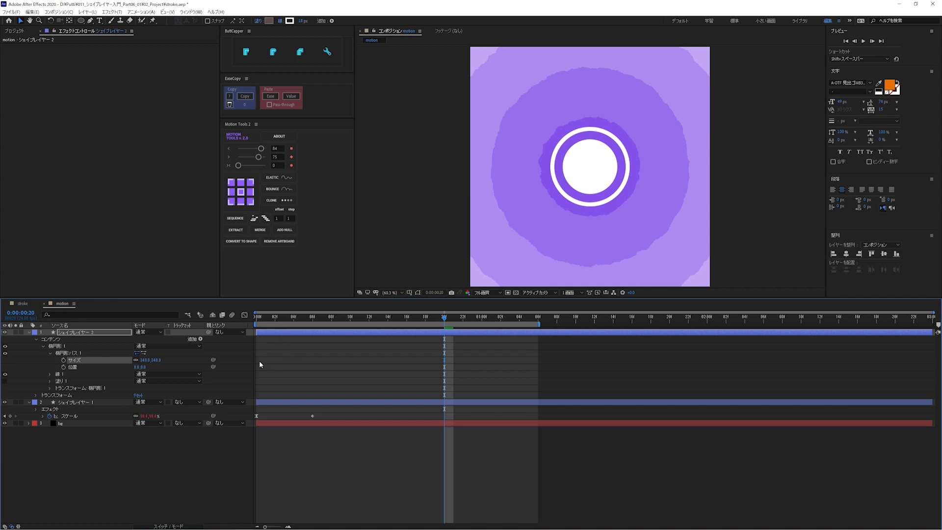
pyautogui.click(50, 375)
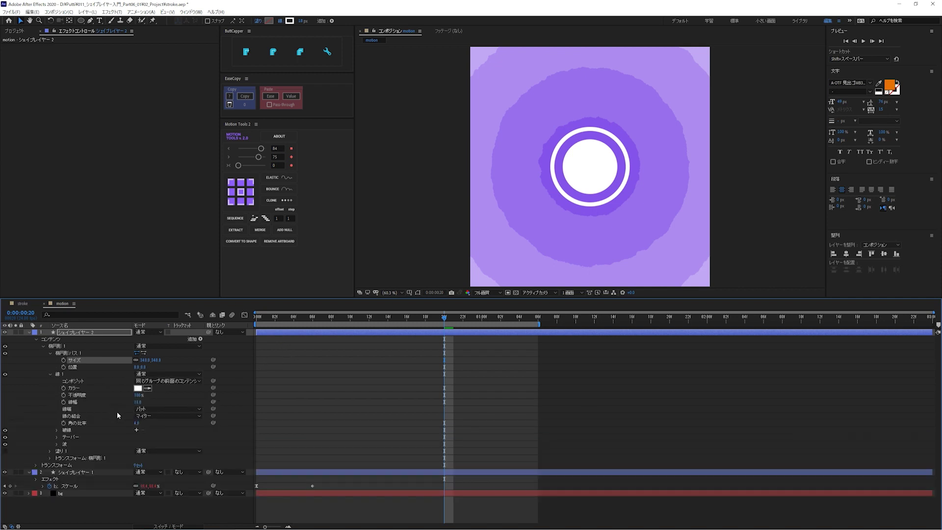
pyautogui.moveTo(144, 403); pyautogui.dragTo(140, 404)
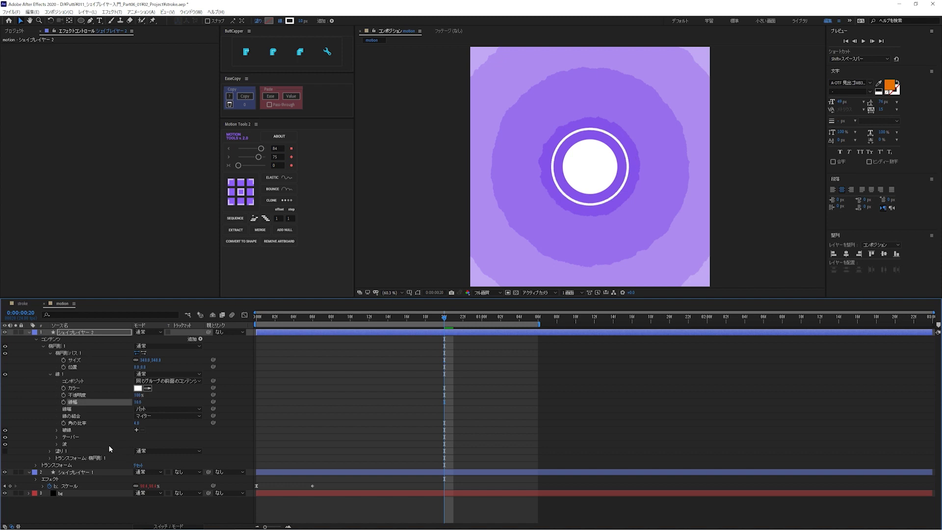
# Step: Add dashes to the ring's stroke and set the dash length (線分) to 40
pyautogui.click(44, 422)
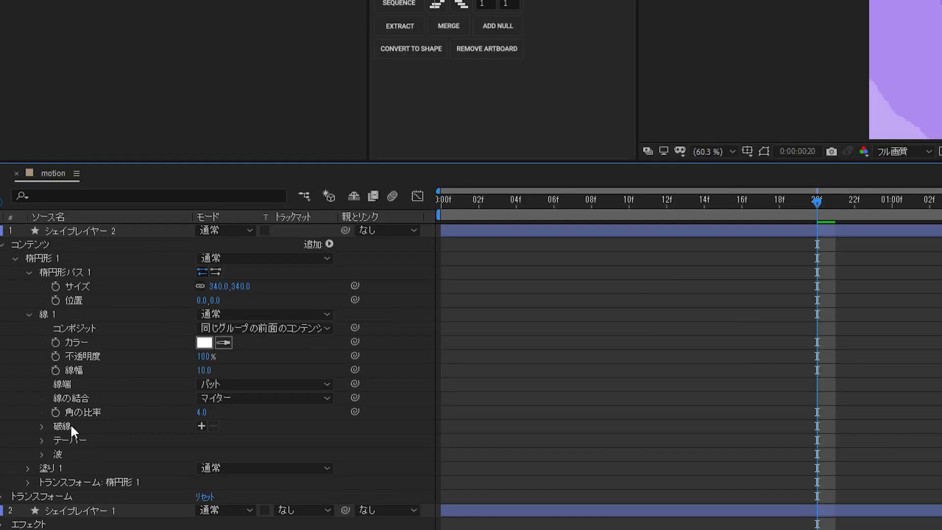
pyautogui.click(71, 425)
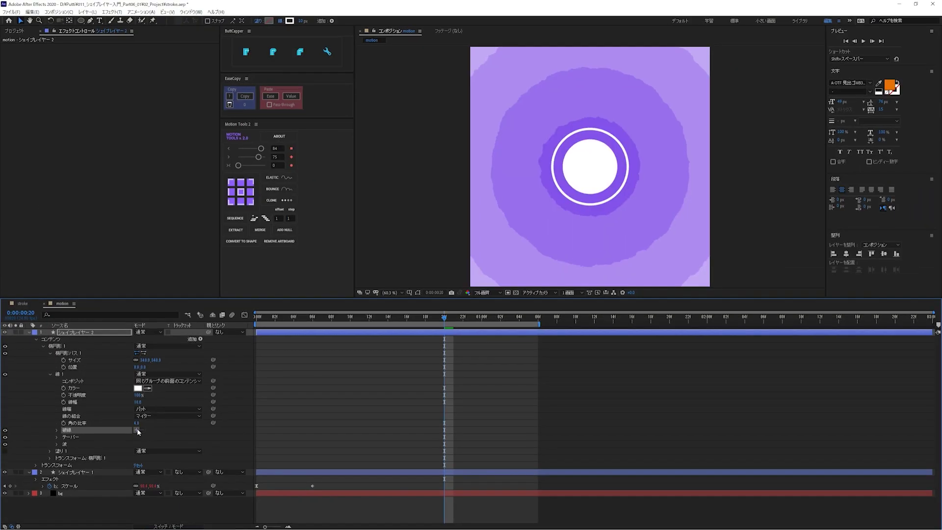
pyautogui.click(137, 431)
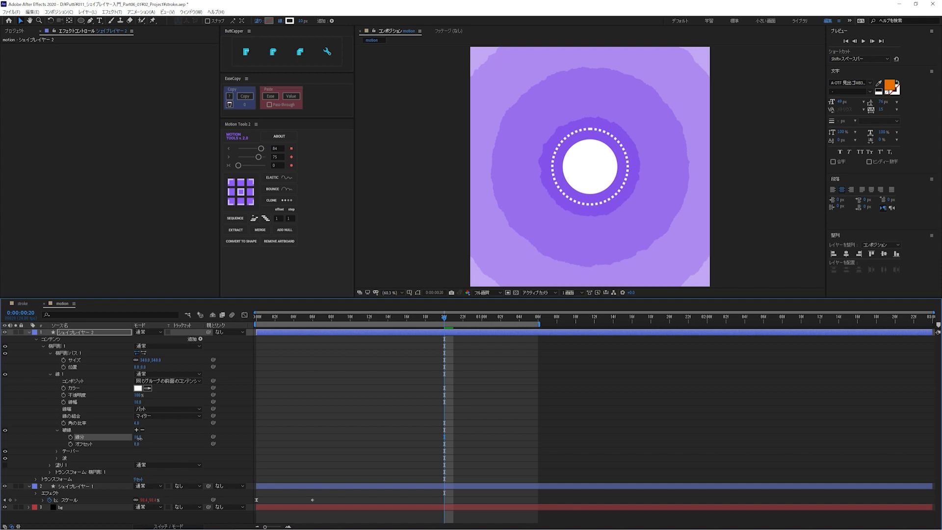
pyautogui.moveTo(138, 439)
pyautogui.mouseDown()
pyautogui.moveTo(151, 441)
pyautogui.moveTo(140, 440)
pyautogui.mouseUp()
pyautogui.click(151, 442)
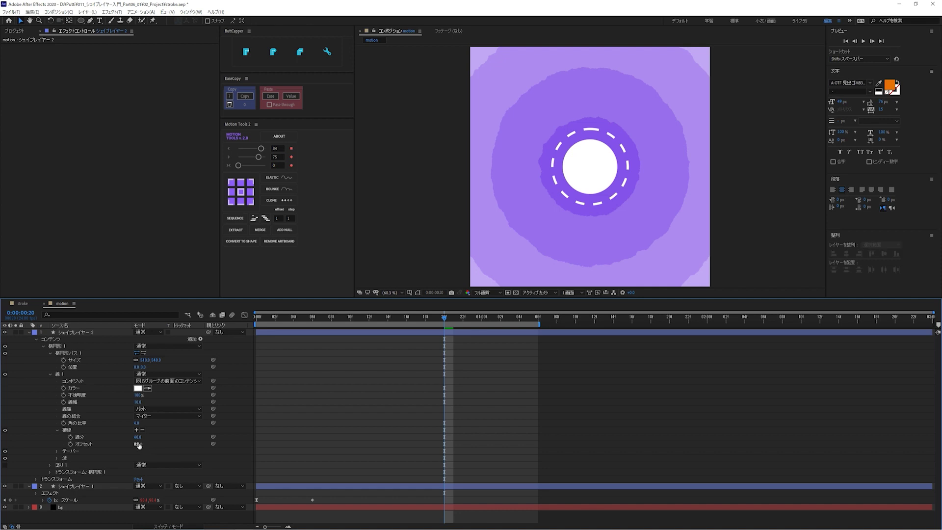
# Step: Try shifting the dash offset (オフセット) of the ring's stroke
pyautogui.moveTo(138, 445)
pyautogui.mouseDown()
pyautogui.moveTo(189, 449)
pyautogui.moveTo(116, 457)
pyautogui.moveTo(128, 459)
pyautogui.mouseUp()
pyautogui.click(161, 456)
# Step: Add a gap (間隔) to the ring's dash pattern and try widening the spacing between dashes
pyautogui.click(136, 430)
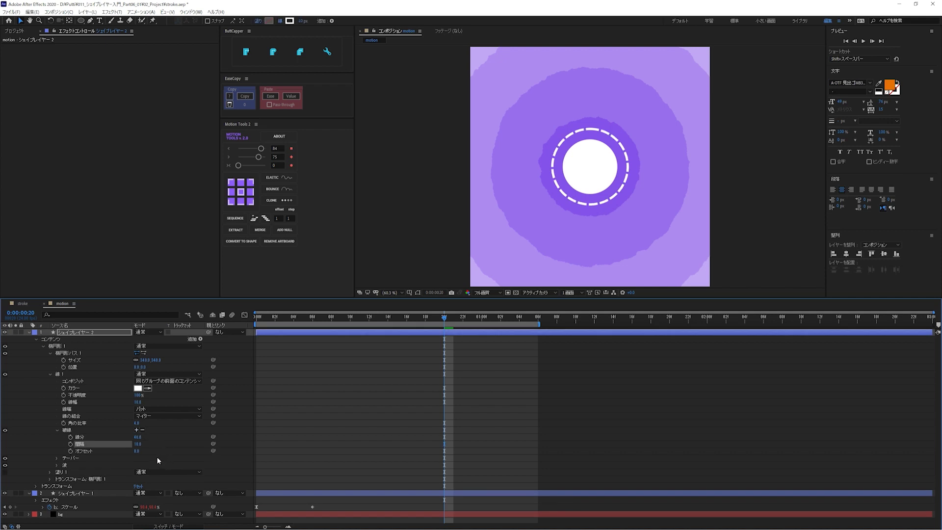
pyautogui.moveTo(138, 444); pyautogui.dragTo(211, 451)
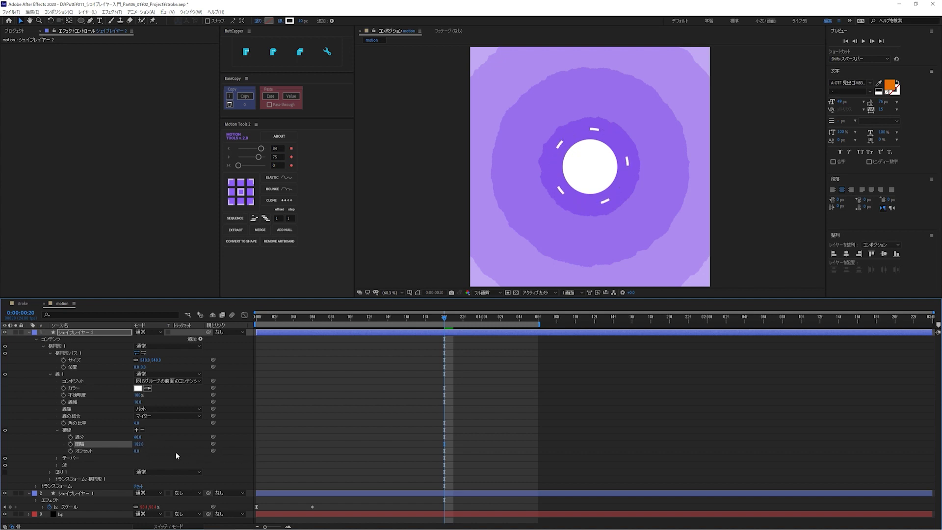
# Step: Add a second dash (線分 2) to the ring's dash pattern and set its length to 40
pyautogui.click(136, 429)
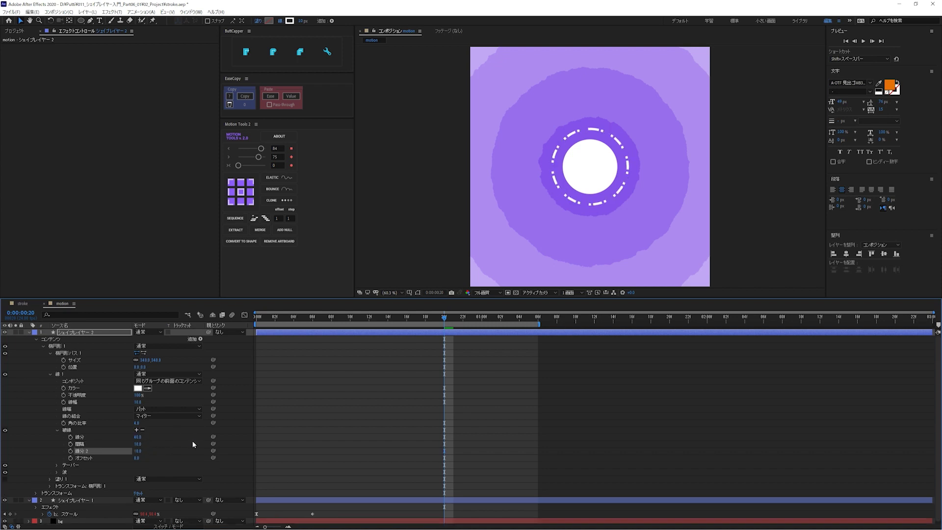
pyautogui.click(138, 451)
pyautogui.write('49')
pyautogui.press('Return')
pyautogui.click(169, 437)
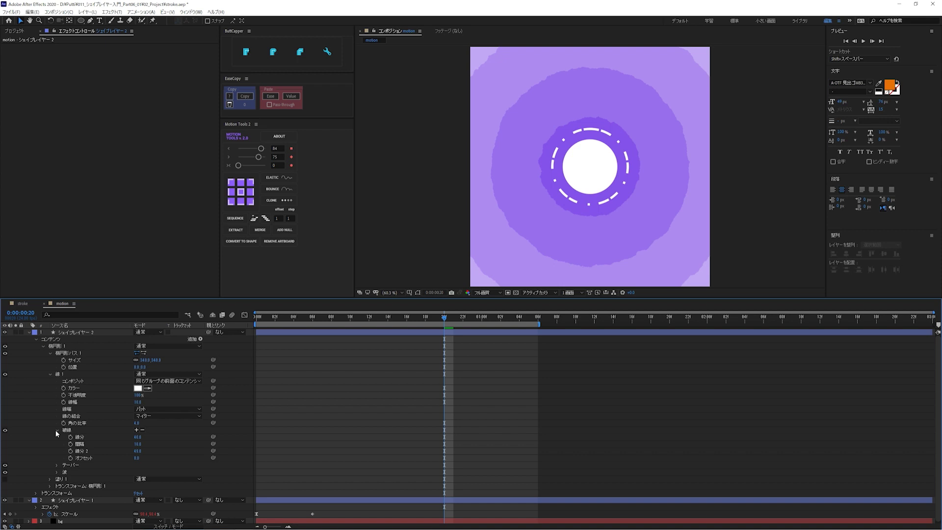
# Step: Remove the second dash and the gap from the ring's dash pattern and add both again
pyautogui.click(142, 431)
pyautogui.click(142, 431)
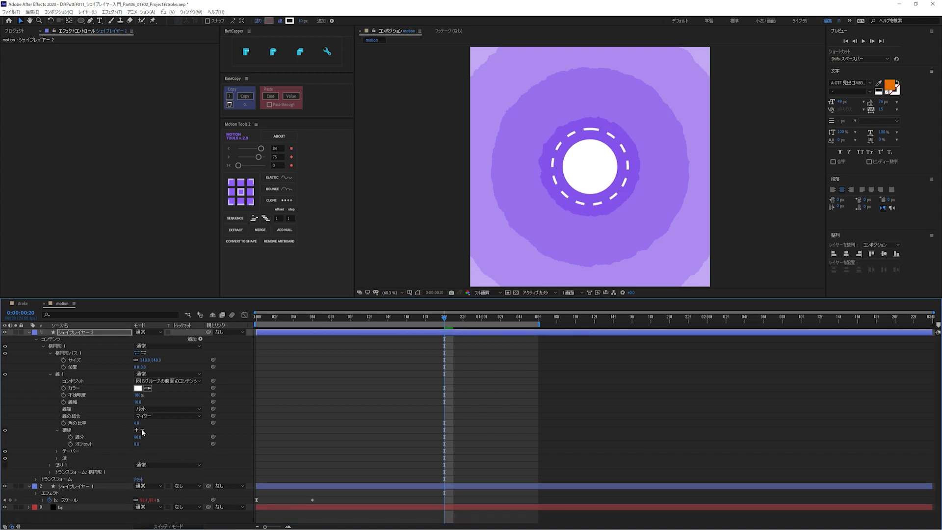
pyautogui.click(137, 430)
pyautogui.click(137, 430)
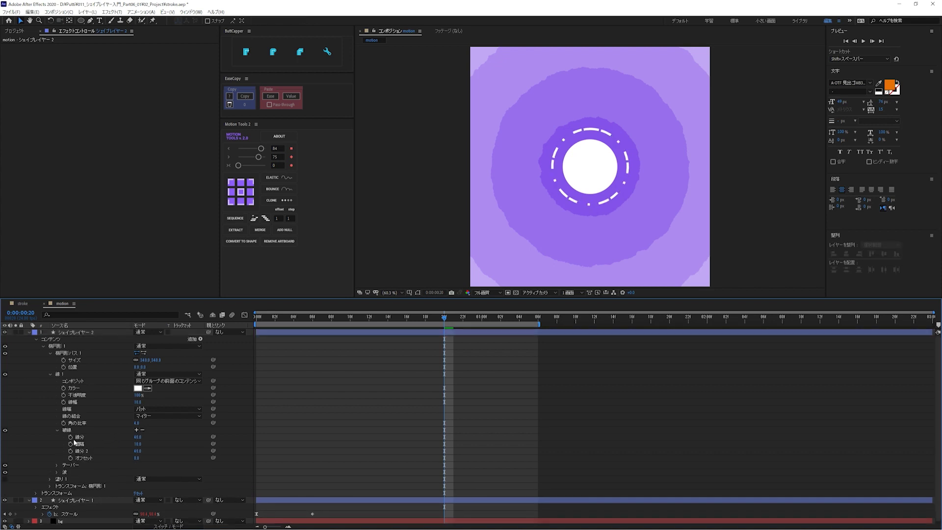
# Step: Add a Trim Paths (パスのトリミング) operator to the dashed ring's shape layer and expand its properties
pyautogui.click(57, 430)
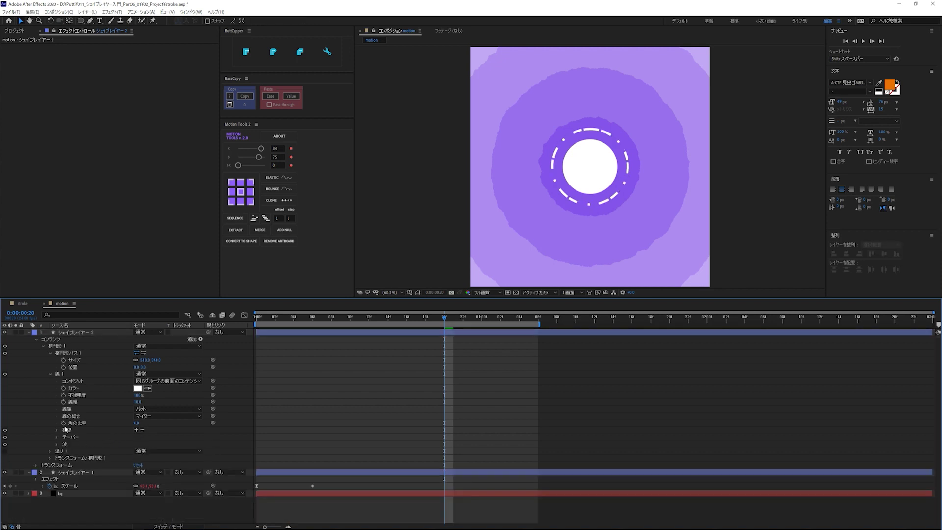
pyautogui.click(200, 339)
pyautogui.click(236, 465)
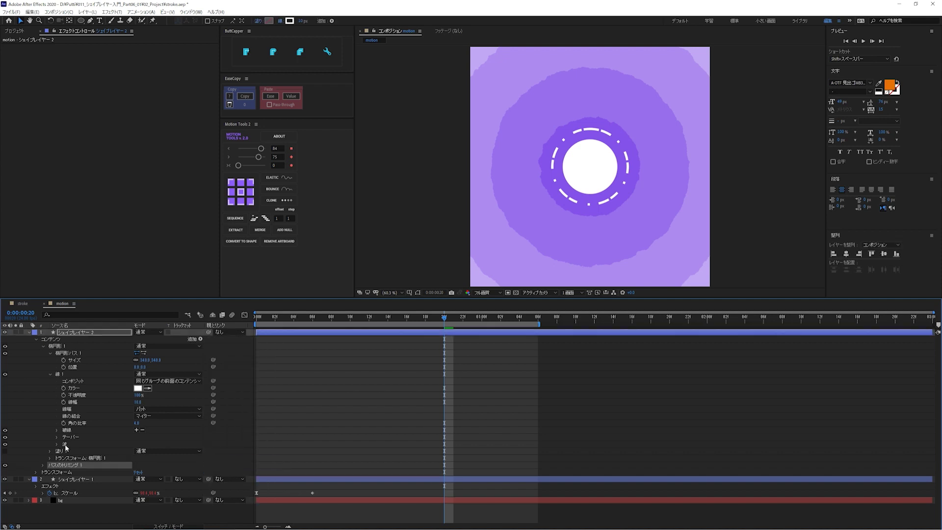
pyautogui.click(45, 466)
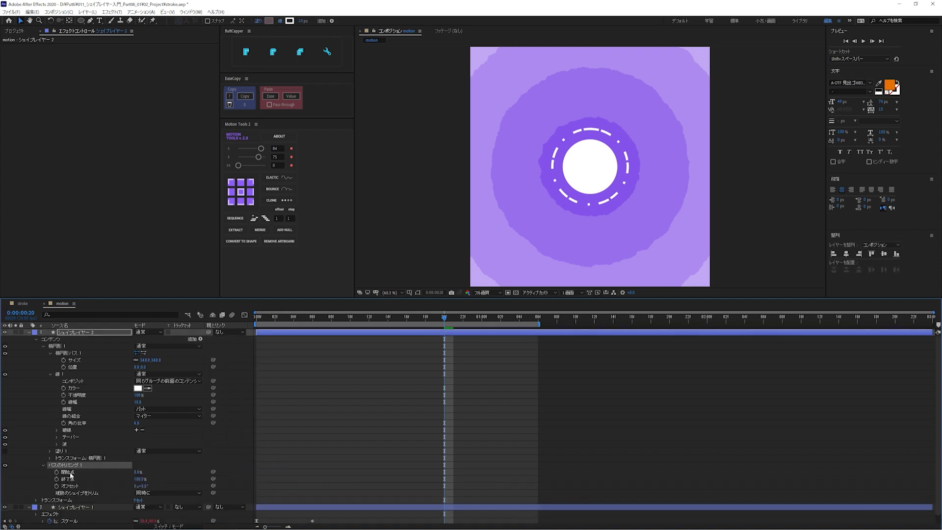
pyautogui.click(69, 472)
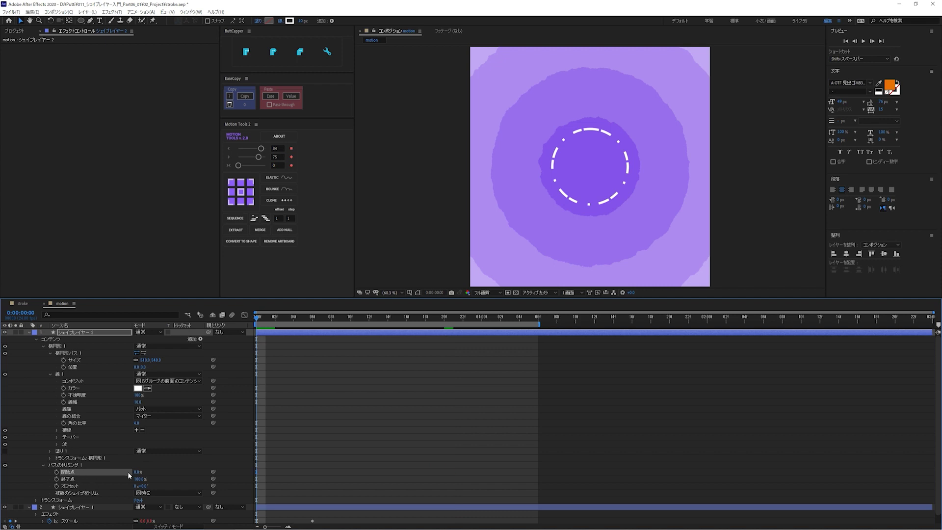
# Step: Keyframe the ring's trim end point (終了点) from 0% at frame 0 to 100% at frame 18
pyautogui.click(57, 479)
pyautogui.write('0')
pyautogui.press('Return')
pyautogui.press('space')
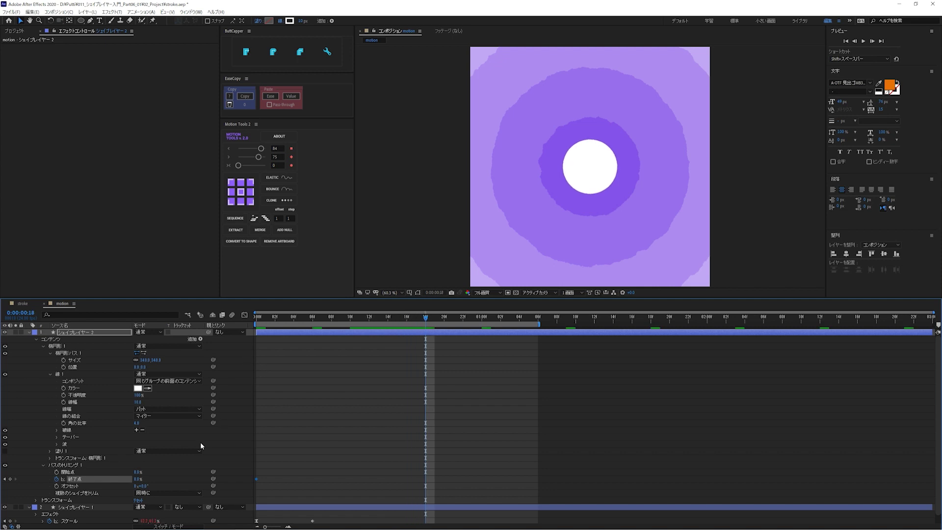
pyautogui.moveTo(135, 483); pyautogui.dragTo(705, 463)
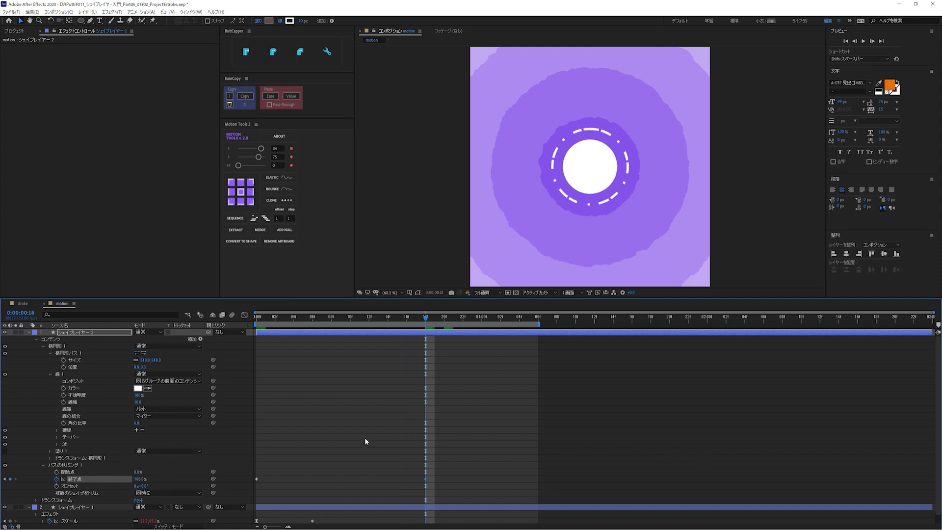
# Step: Ease the trim end keyframes with Motion Tools, 70 on the first and 84 on the last, and preview the animation
pyautogui.moveTo(301, 467); pyautogui.dragTo(257, 489)
pyautogui.click(260, 149)
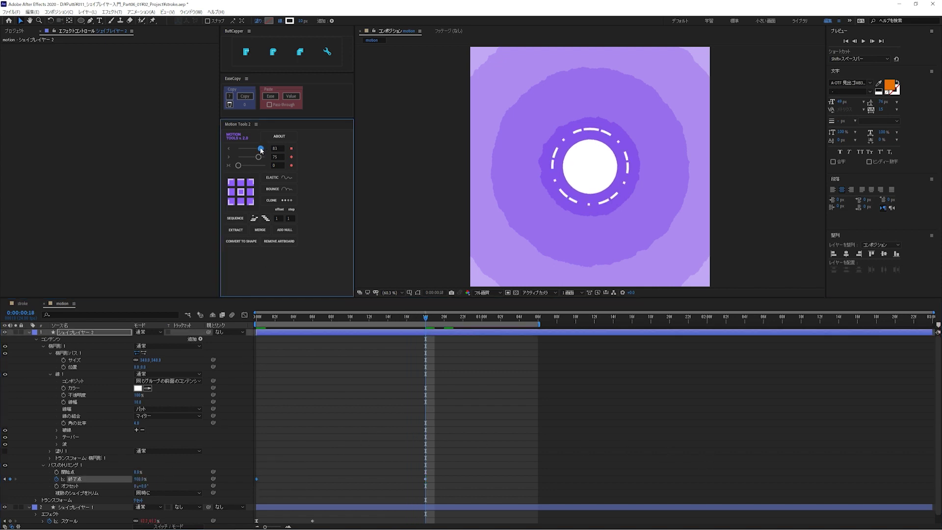
pyautogui.moveTo(414, 436); pyautogui.dragTo(454, 513)
pyautogui.click(260, 160)
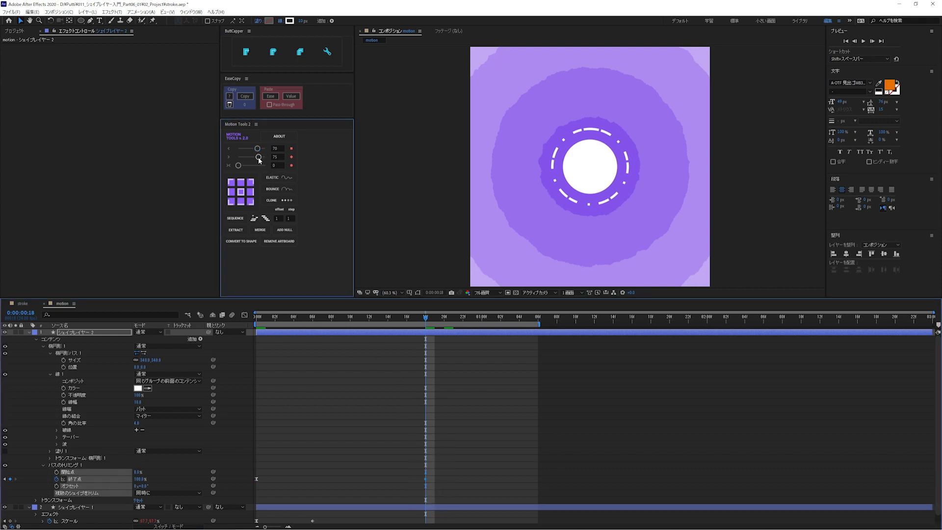
pyautogui.moveTo(259, 161); pyautogui.dragTo(261, 161)
pyautogui.press('space')
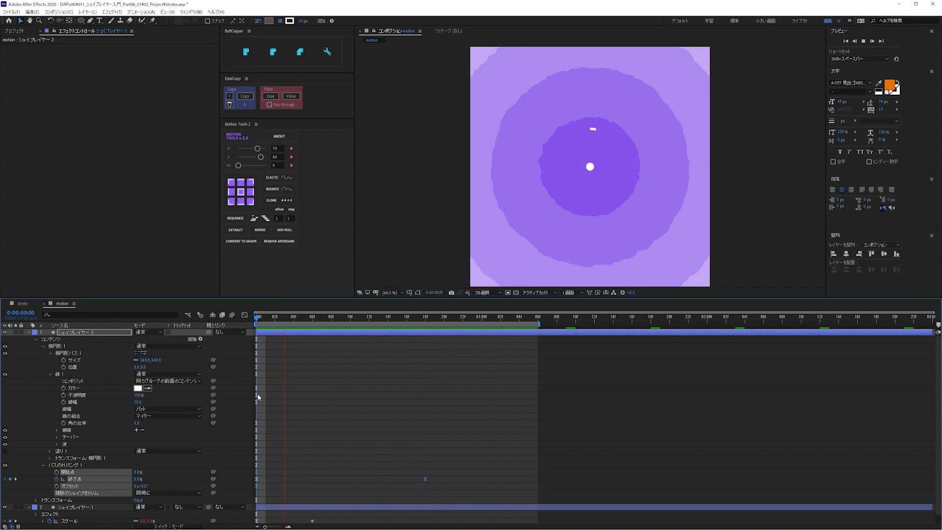
pyautogui.press('space')
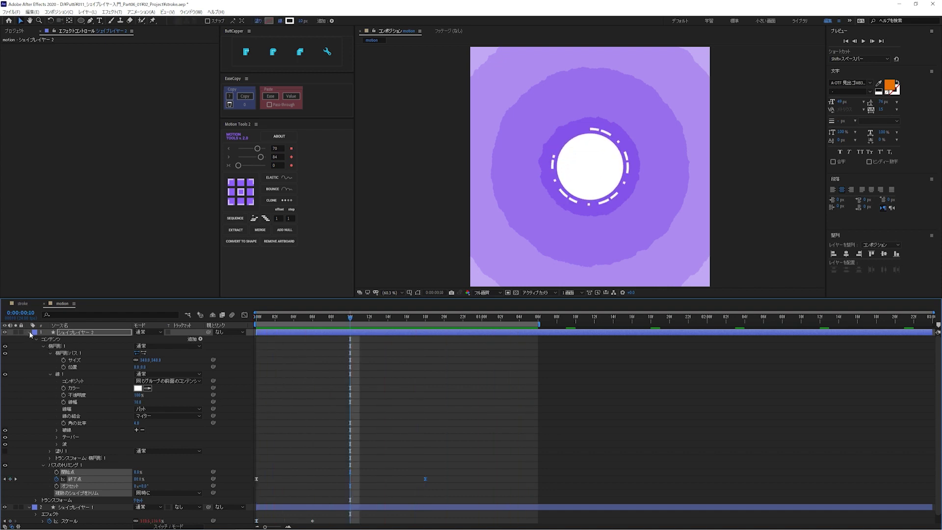
# Step: Collapse the ring layer and activate the Pen tool with the playhead at frame 17 and an enlarged composition view
pyautogui.click(29, 332)
pyautogui.click(86, 376)
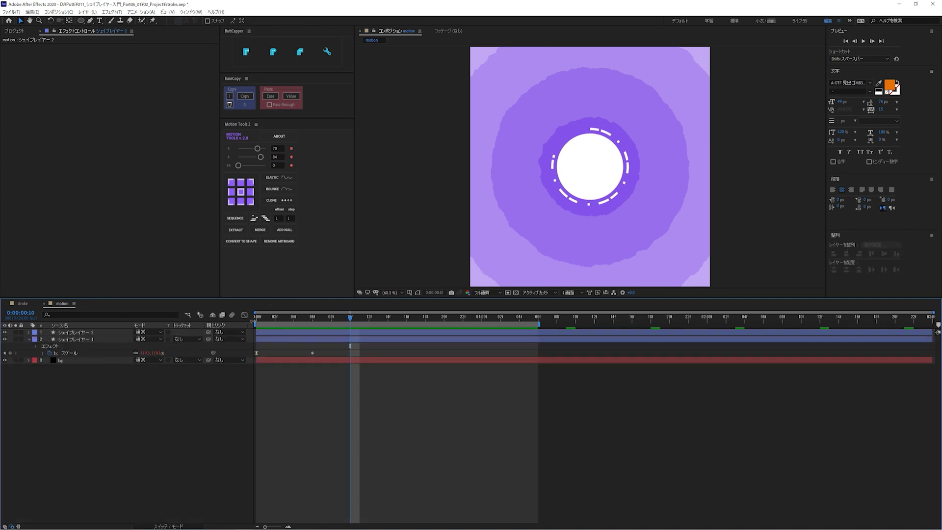
pyautogui.moveTo(290, 316); pyautogui.dragTo(410, 337)
pyautogui.press('q')
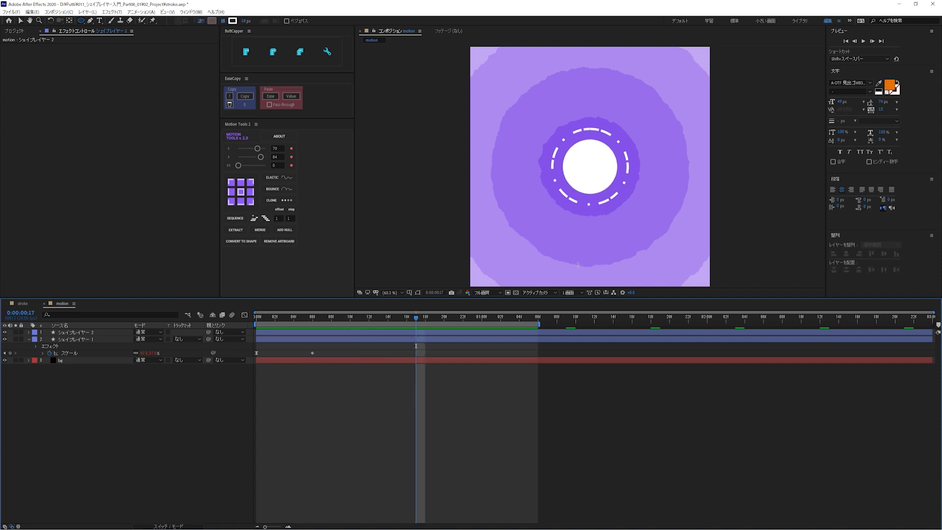
pyautogui.moveTo(573, 298); pyautogui.dragTo(571, 327)
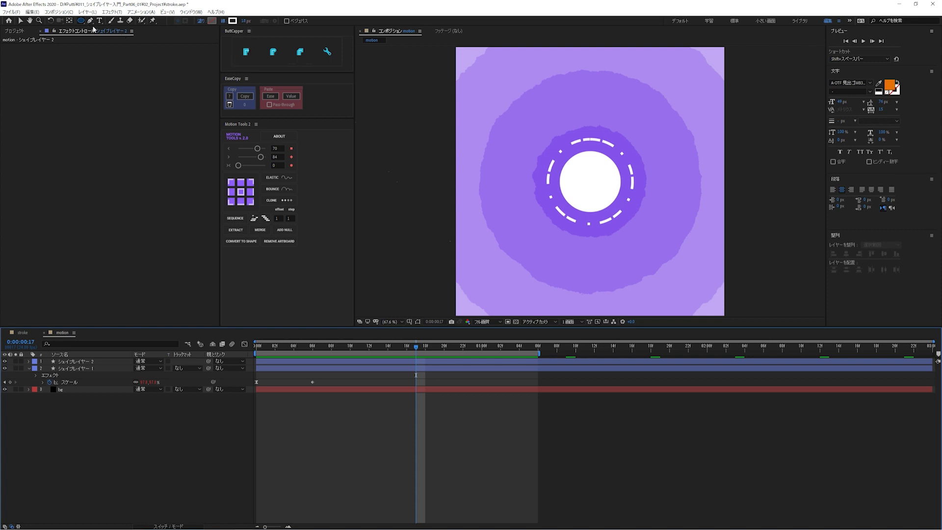
pyautogui.press('g')
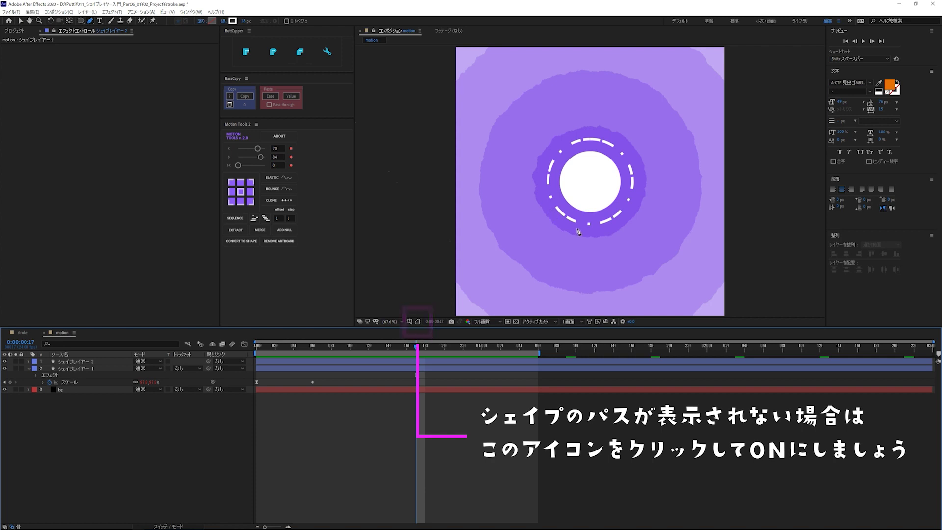
pyautogui.press("'")
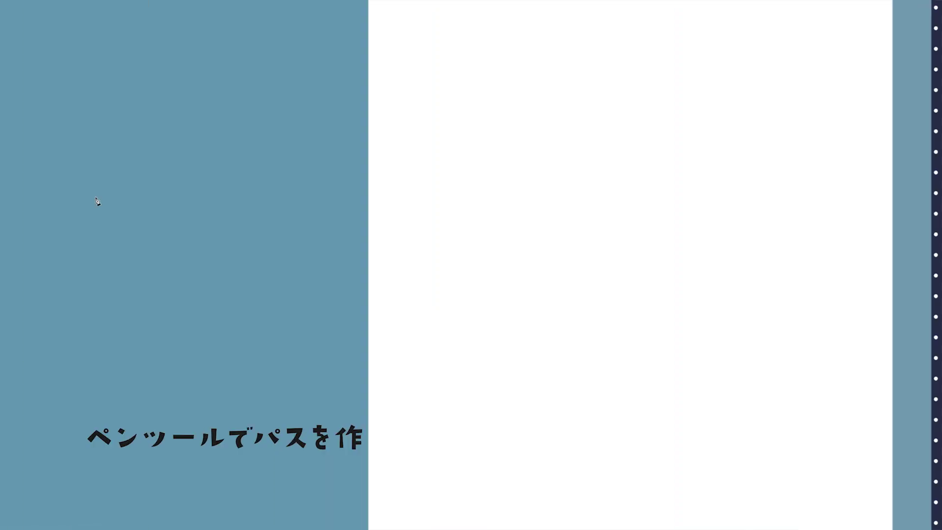
# Step: Draw an open winding path with the Pen tool, using smooth curve points and curling its end inward into a loop
pyautogui.click(95, 196)
pyautogui.moveTo(268, 119); pyautogui.dragTo(373, 120)
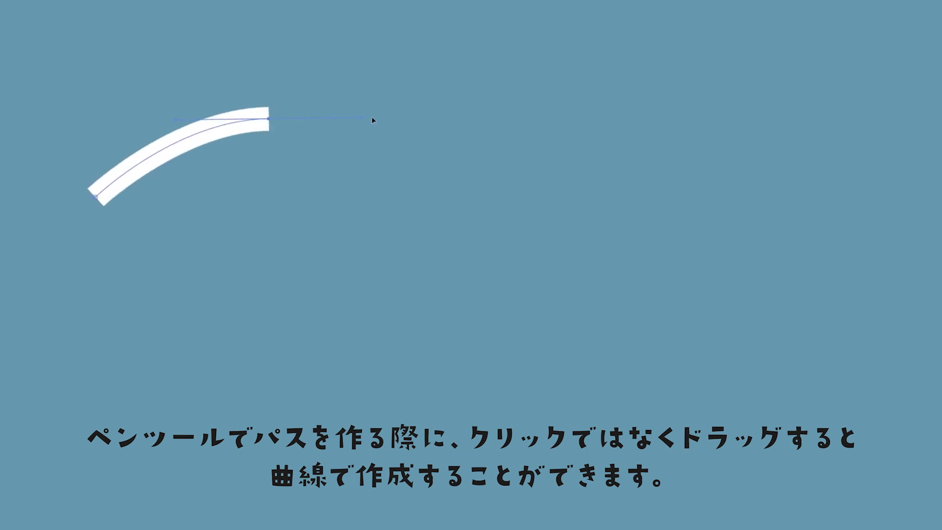
pyautogui.moveTo(368, 326); pyautogui.dragTo(514, 364)
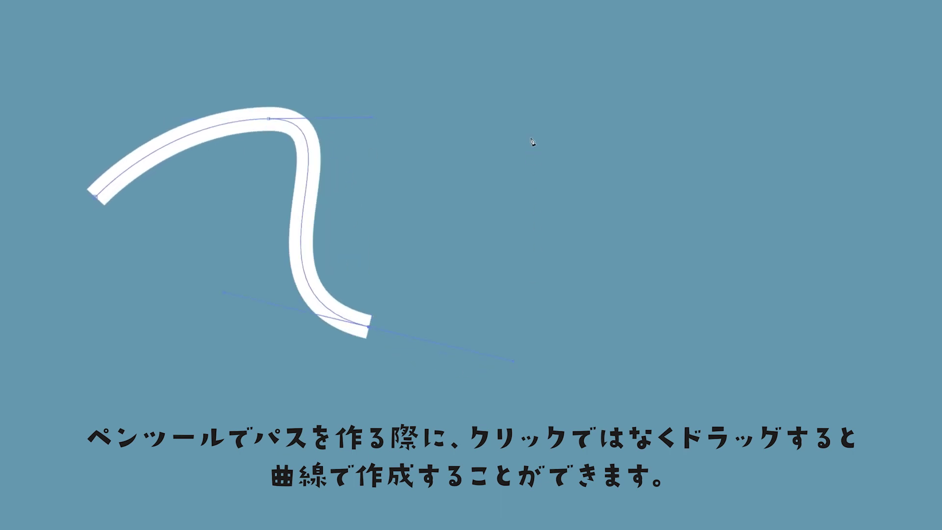
pyautogui.moveTo(531, 116); pyautogui.dragTo(690, 101)
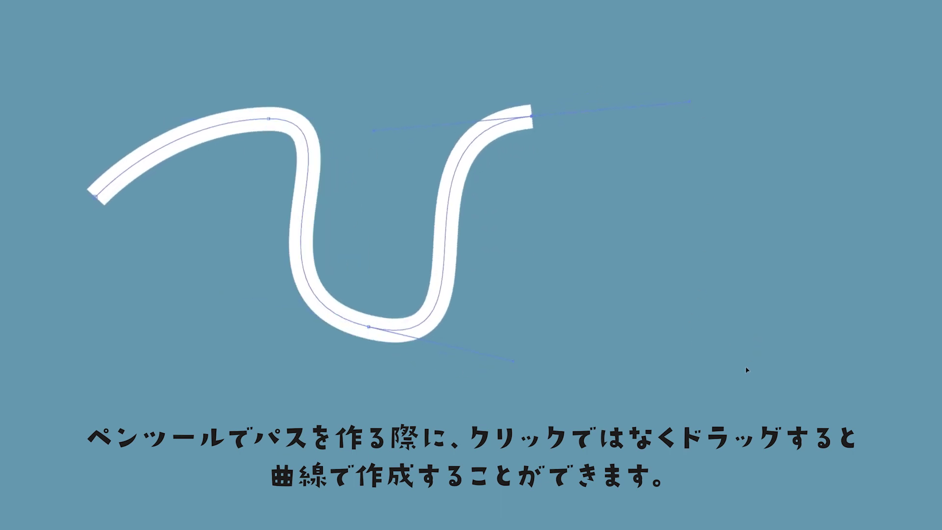
pyautogui.moveTo(754, 356); pyautogui.dragTo(869, 272)
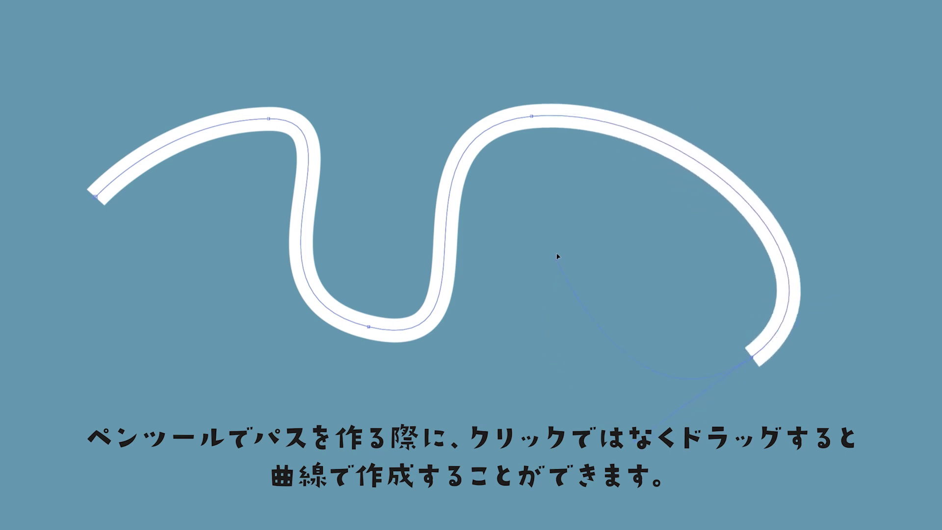
pyautogui.moveTo(556, 257); pyautogui.dragTo(663, 157)
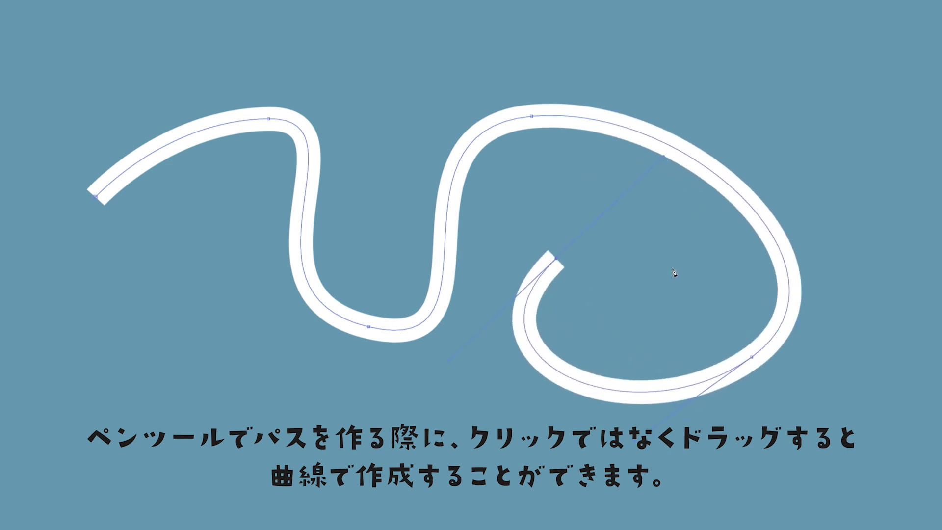
pyautogui.moveTo(674, 271); pyautogui.dragTo(669, 299)
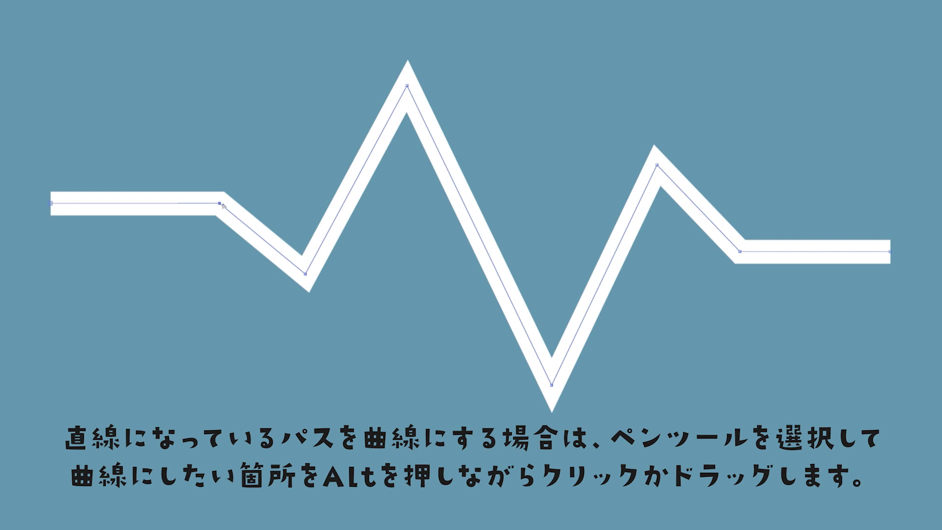
# Step: Convert the zigzag path's corner points, from the second point through the right-hand peak, into smooth curve points
pyautogui.moveTo(219, 203); pyautogui.dragTo(255, 213)
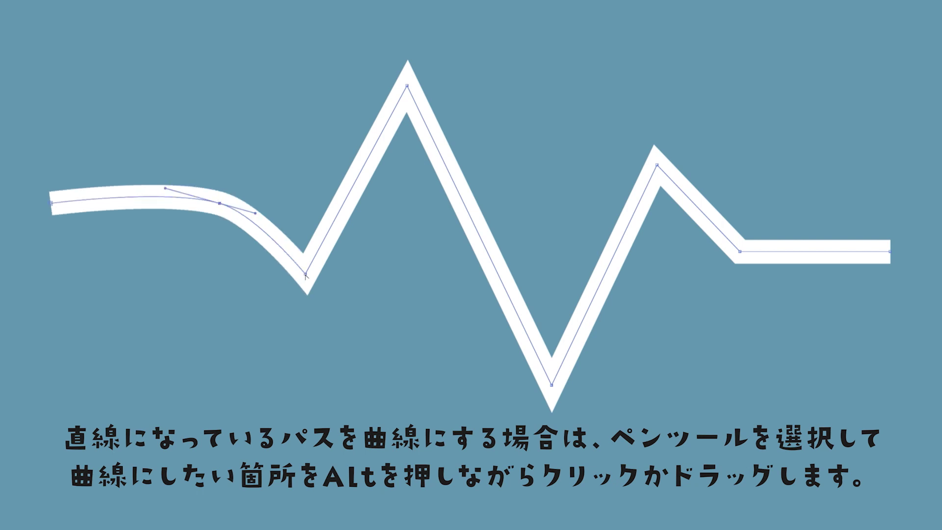
pyautogui.moveTo(306, 274); pyautogui.dragTo(366, 236)
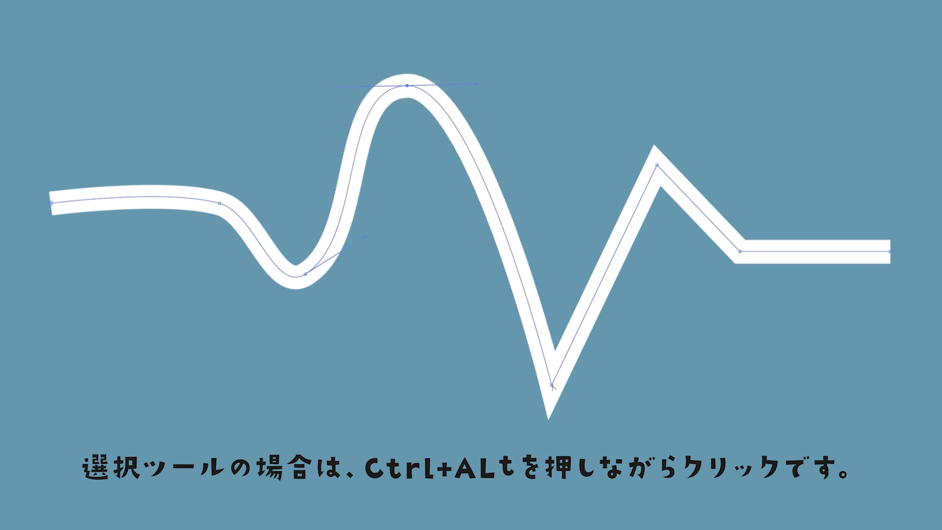
pyautogui.moveTo(552, 386); pyautogui.dragTo(637, 418)
pyautogui.moveTo(657, 165); pyautogui.dragTo(711, 133)
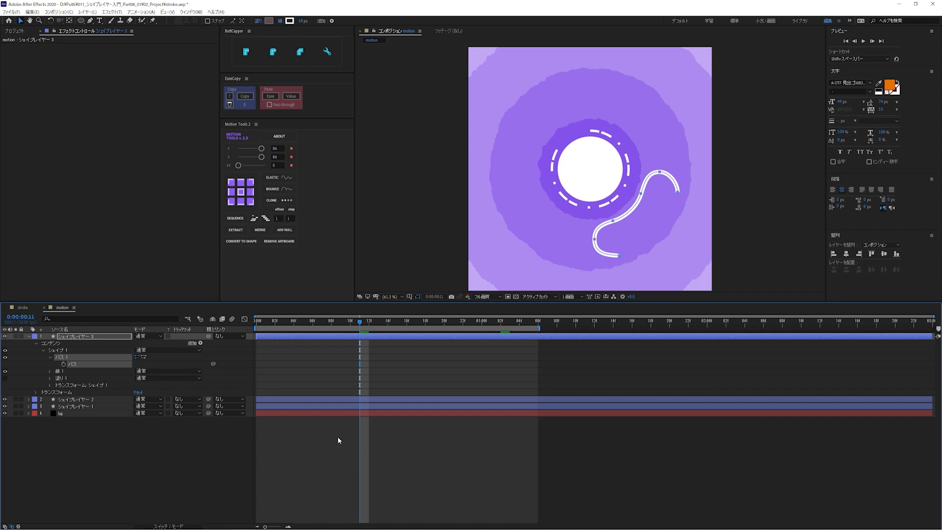
# Step: Set the wave amount (波の量) of the curved line's stroke to 100%
pyautogui.click(49, 371)
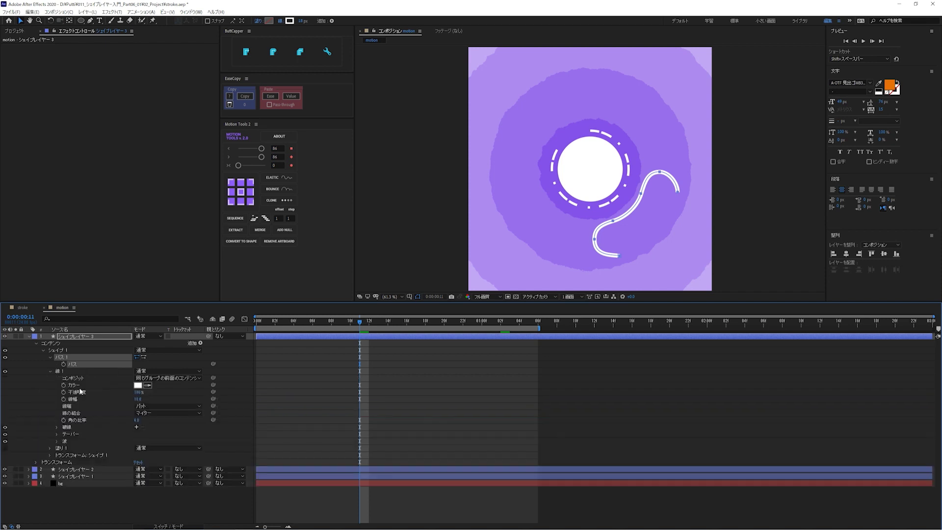
pyautogui.click(58, 441)
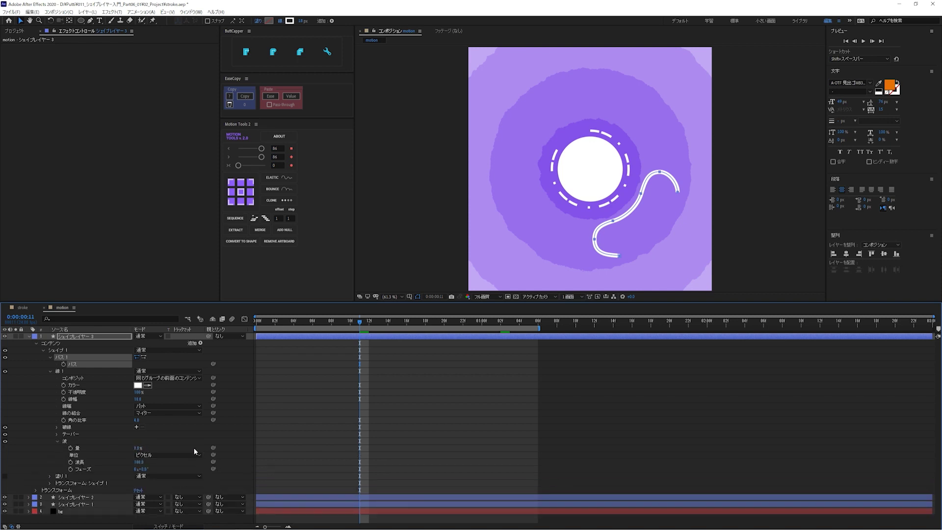
pyautogui.moveTo(138, 448); pyautogui.dragTo(302, 442)
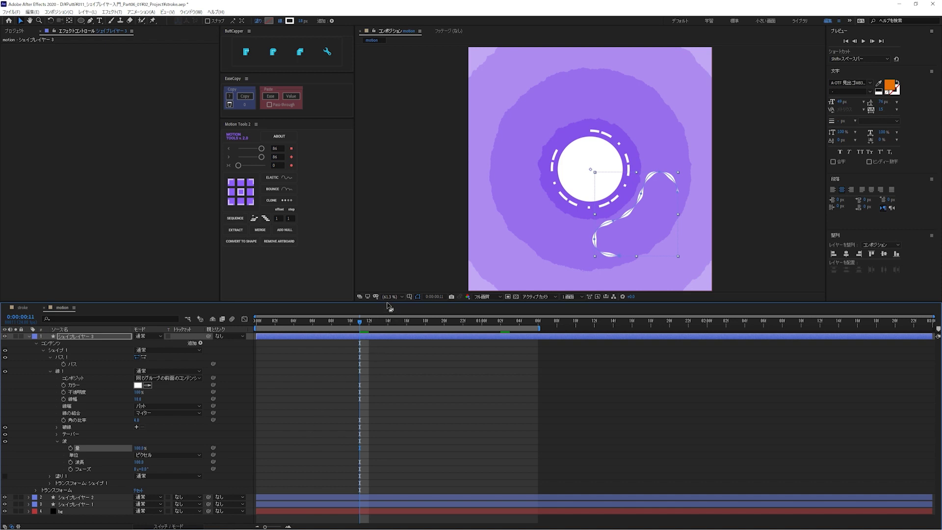
pyautogui.moveTo(387, 307)
pyautogui.mouseDown()
pyautogui.moveTo(381, 276)
pyautogui.moveTo(386, 296)
pyautogui.mouseUp()
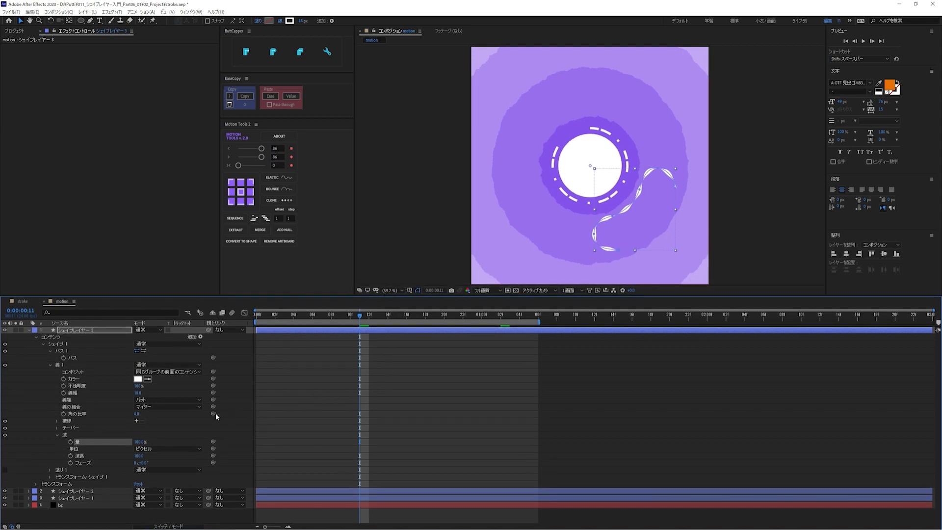
pyautogui.click(196, 437)
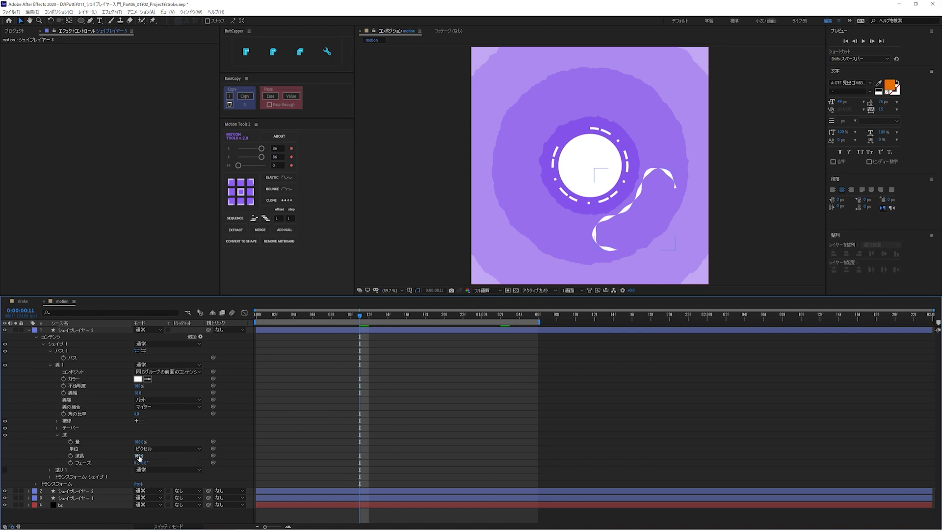
# Step: Try different wavelength (波長) and phase (フェーズ) values for the curved line's stroke wave
pyautogui.moveTo(140, 458)
pyautogui.mouseDown()
pyautogui.moveTo(180, 458)
pyautogui.moveTo(100, 441)
pyautogui.moveTo(162, 462)
pyautogui.moveTo(201, 462)
pyautogui.mouseUp()
pyautogui.moveTo(140, 463)
pyautogui.mouseDown()
pyautogui.moveTo(222, 469)
pyautogui.moveTo(138, 441)
pyautogui.moveTo(164, 433)
pyautogui.mouseUp()
pyautogui.hotkey('ctrl', 'z')
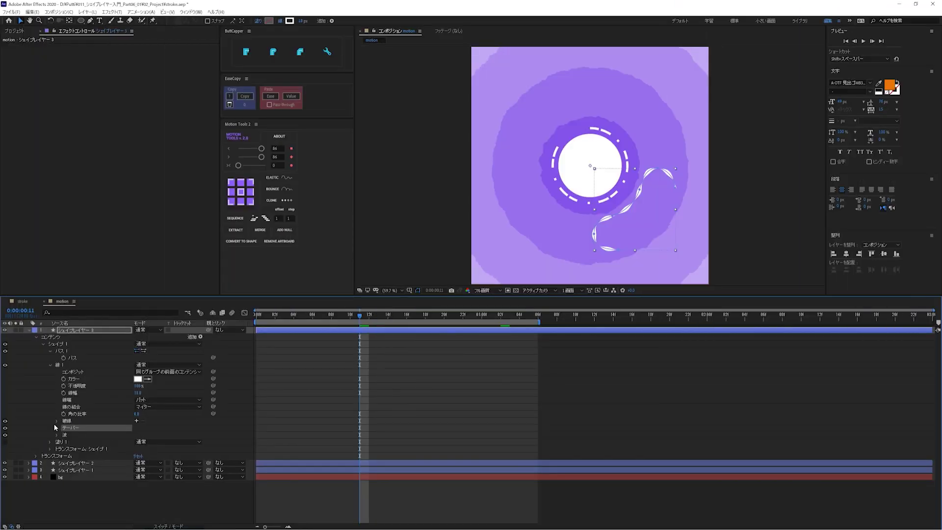
# Step: Set the length unit (長さの単位) of the curved line's stroke taper to pixels (ピクセル)
pyautogui.click(57, 429)
pyautogui.scroll(-1, 213, 419)
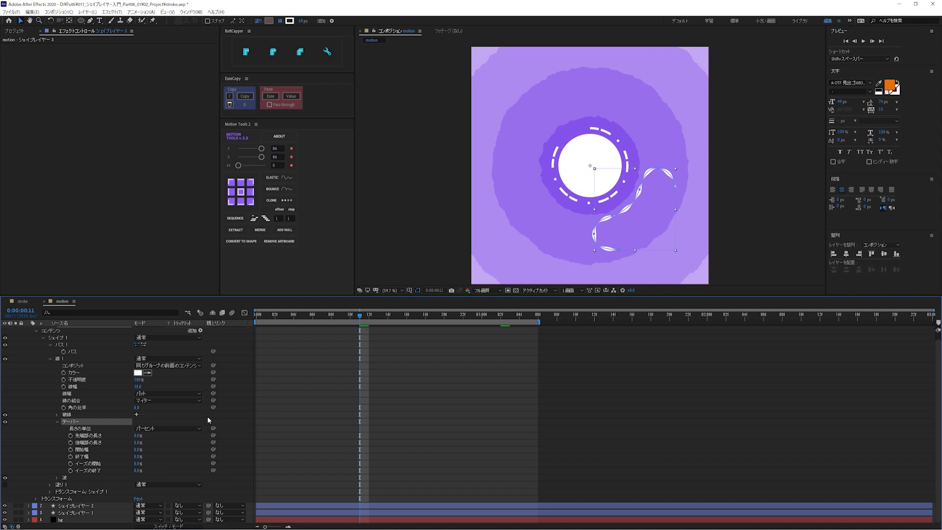
pyautogui.click(177, 428)
pyautogui.click(186, 444)
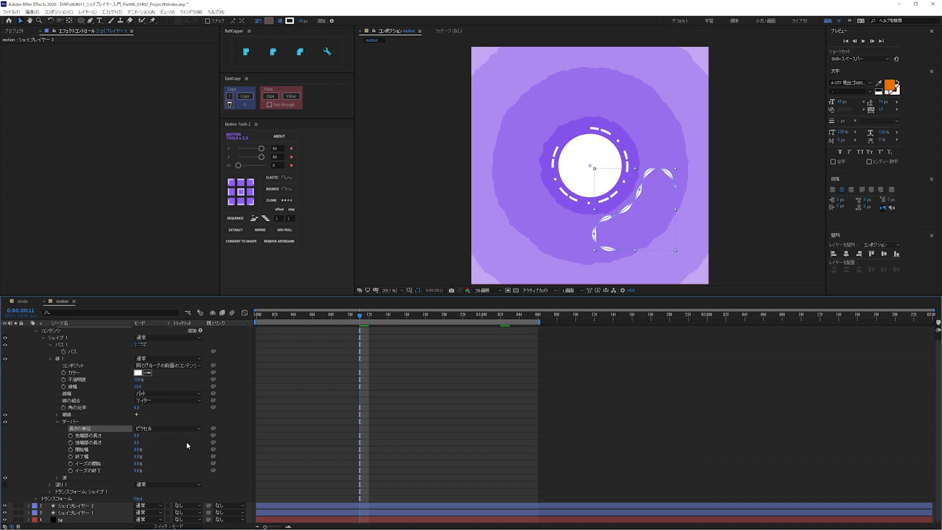
pyautogui.click(187, 444)
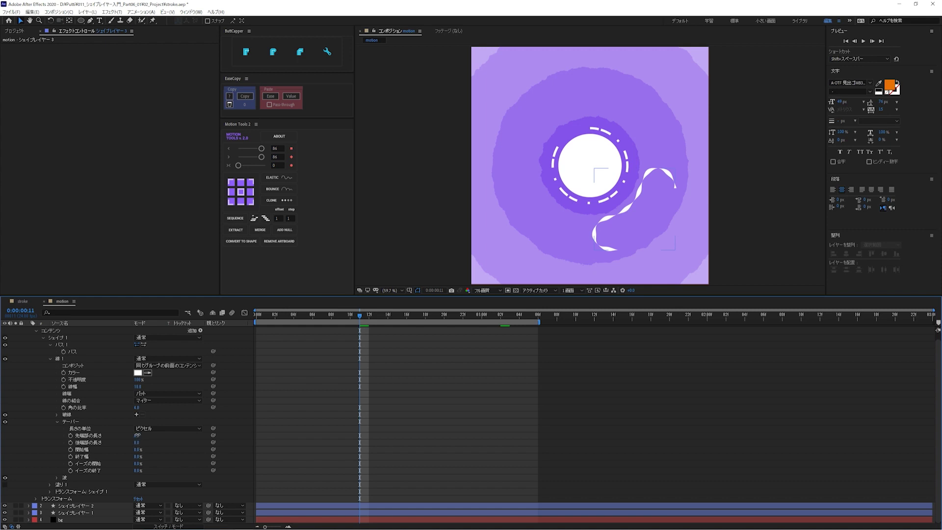
# Step: Set the taper's start length (先端部の長さ) and end length (後端部の長さ) to 120 pixels each
pyautogui.click(137, 437)
pyautogui.press('Tab')
pyautogui.write('120')
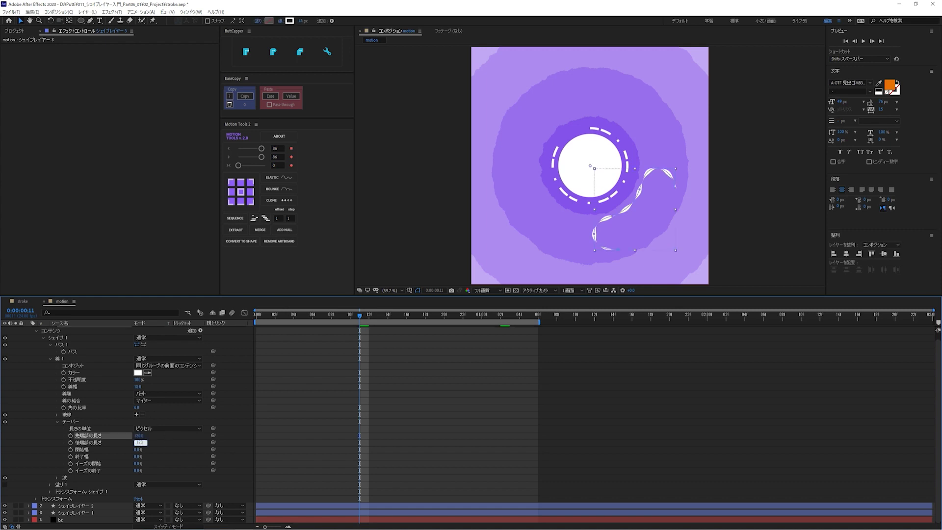
pyautogui.press('Return')
pyautogui.click(390, 361)
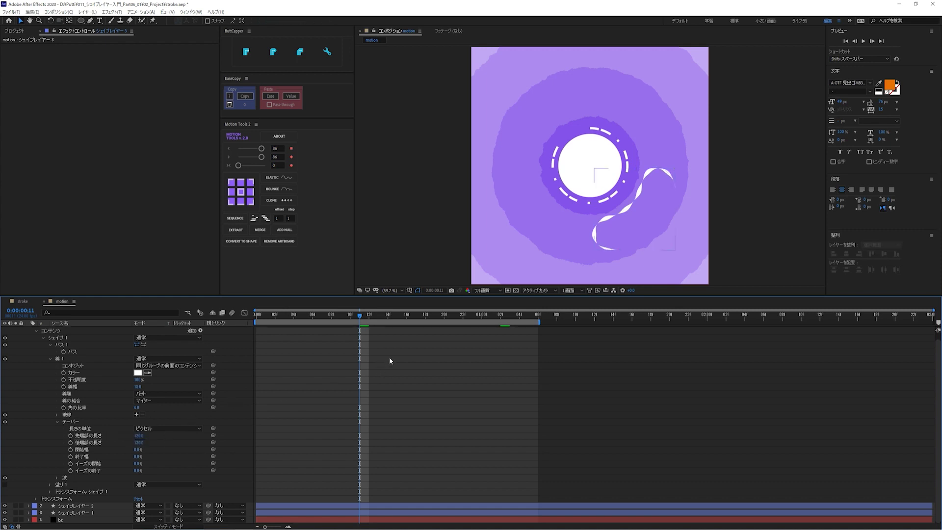
# Step: Add a Trim Paths (パスのトリミング) operator to the curved line's shape layer and show its properties
pyautogui.moveTo(407, 317); pyautogui.dragTo(387, 332)
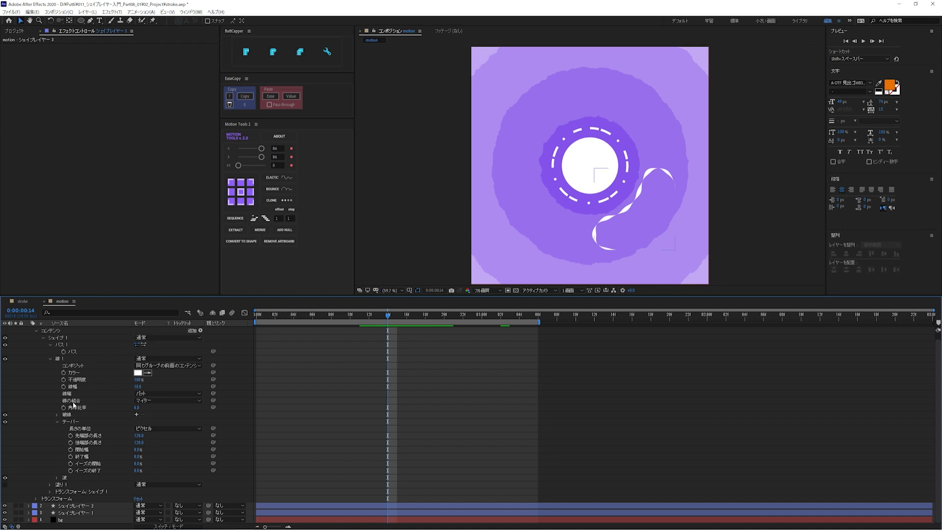
pyautogui.click(58, 422)
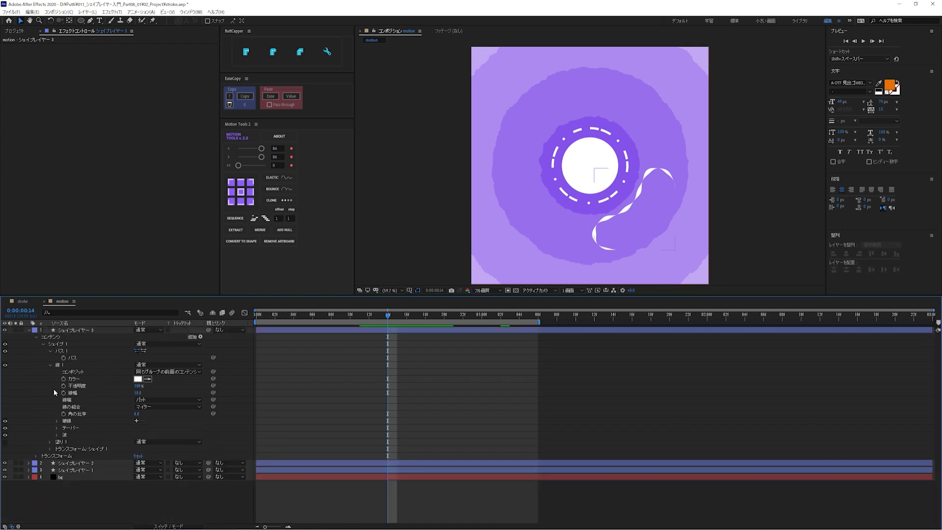
pyautogui.click(51, 365)
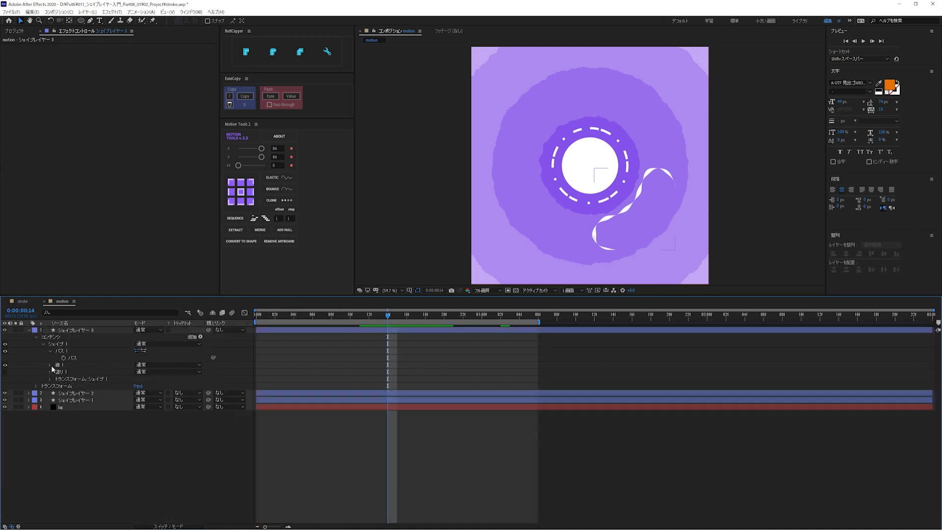
pyautogui.click(178, 434)
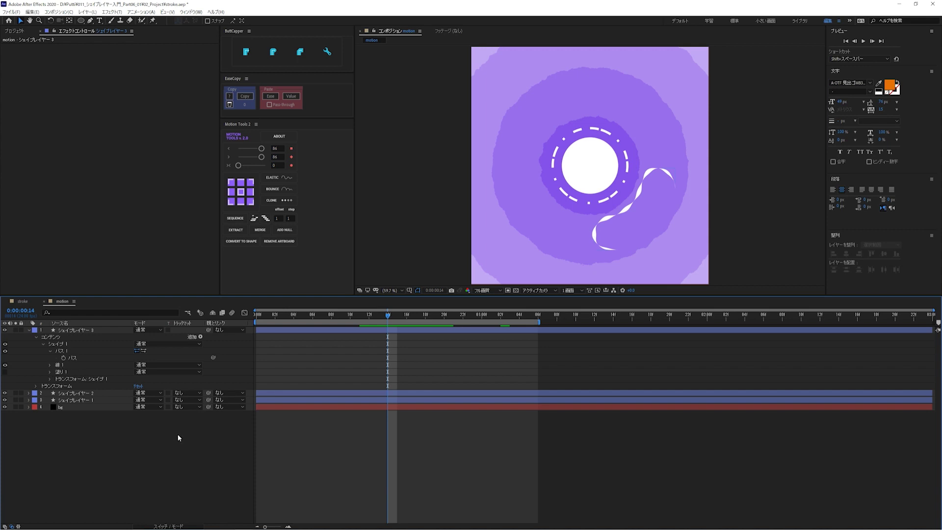
pyautogui.click(51, 351)
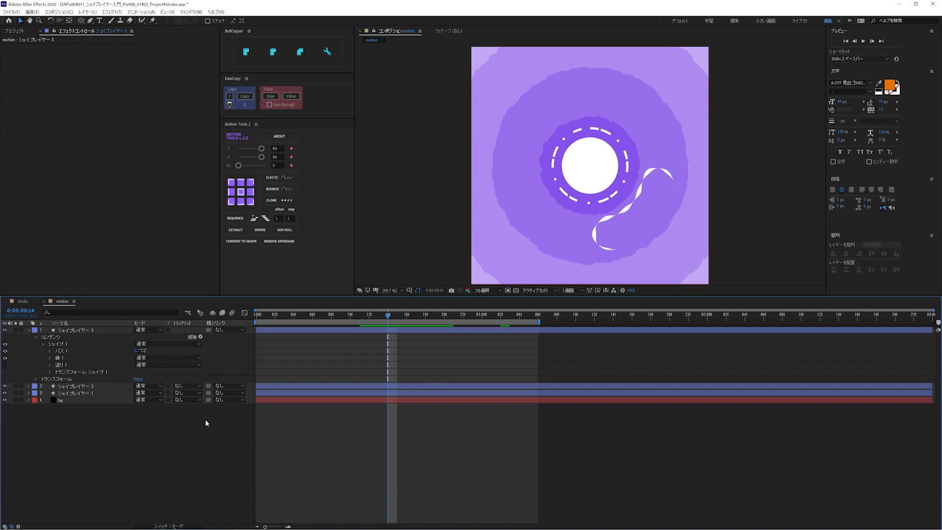
pyautogui.click(200, 338)
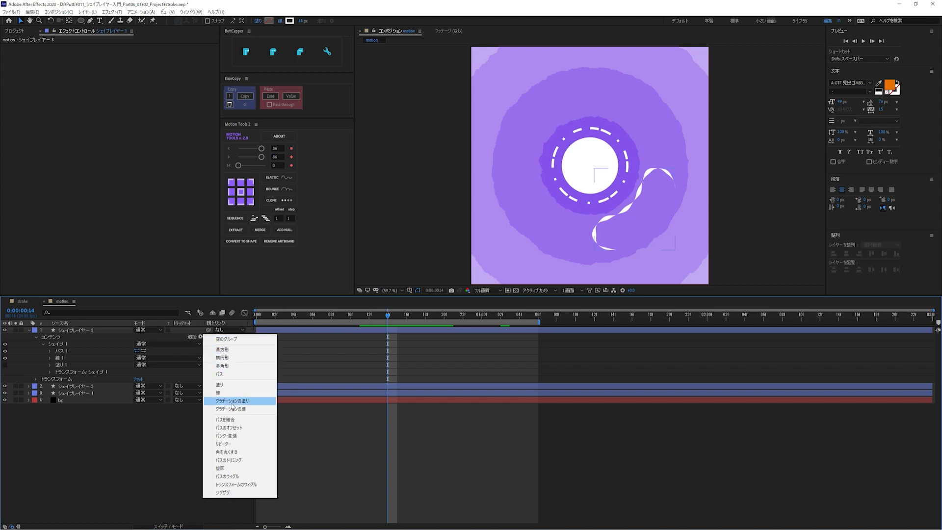
pyautogui.click(226, 460)
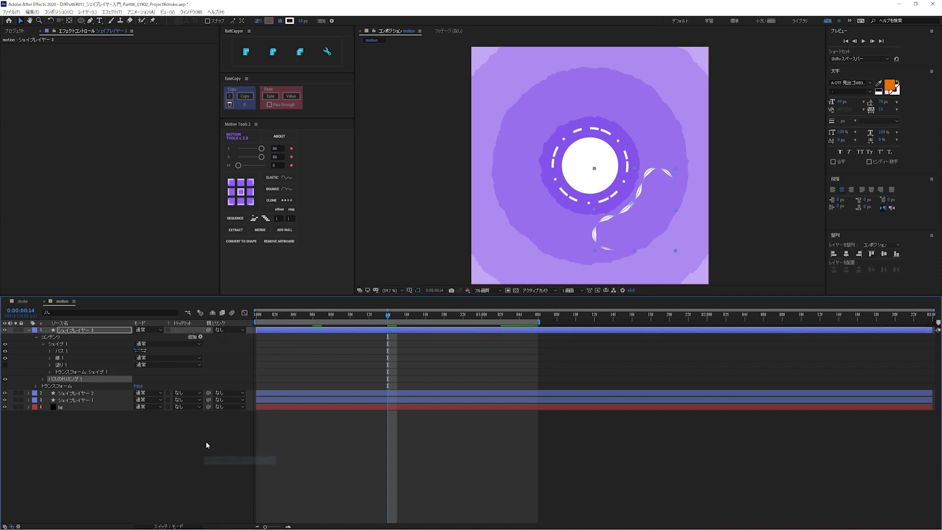
pyautogui.click(44, 379)
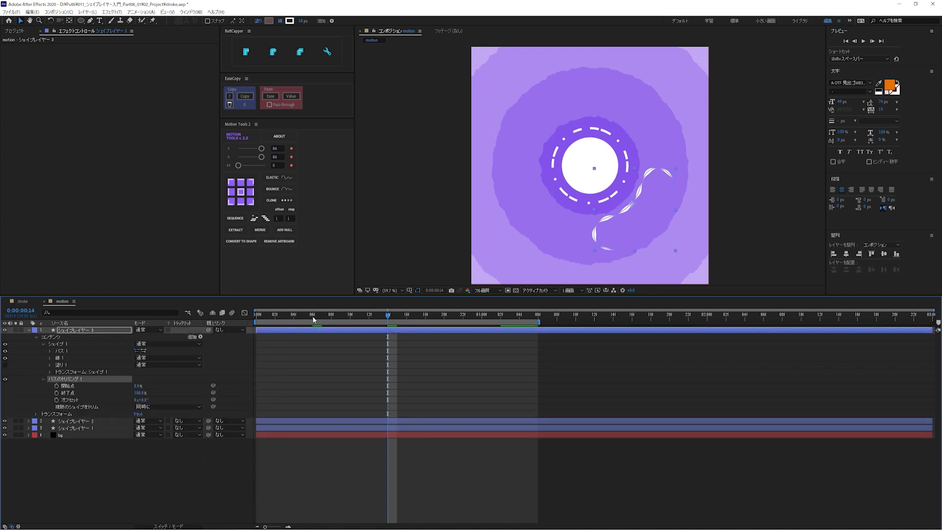
# Step: Keyframe the curved line's trim end (終了点) from 0% at 0:00:00:06 up to nearly the full line at 0:00:01:02
pyautogui.click(313, 316)
pyautogui.click(57, 392)
pyautogui.moveTo(139, 392); pyautogui.dragTo(129, 393)
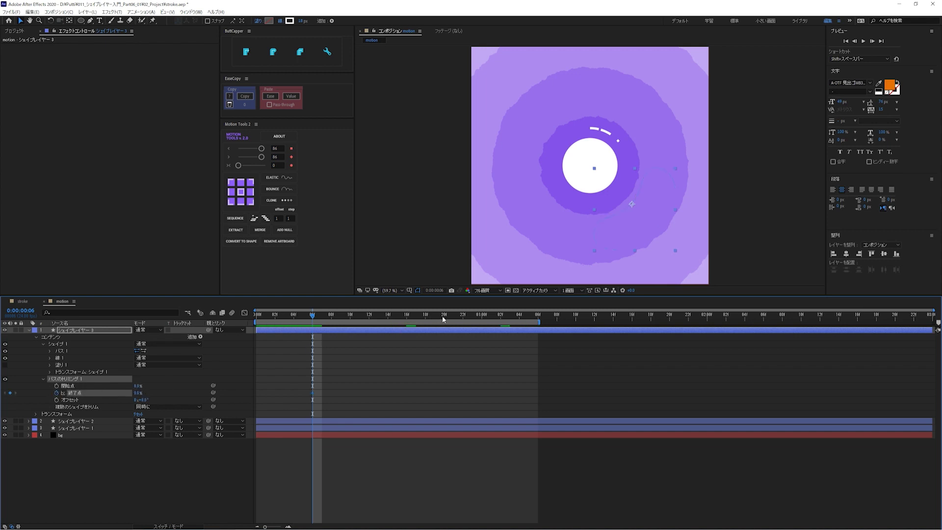
pyautogui.press('space')
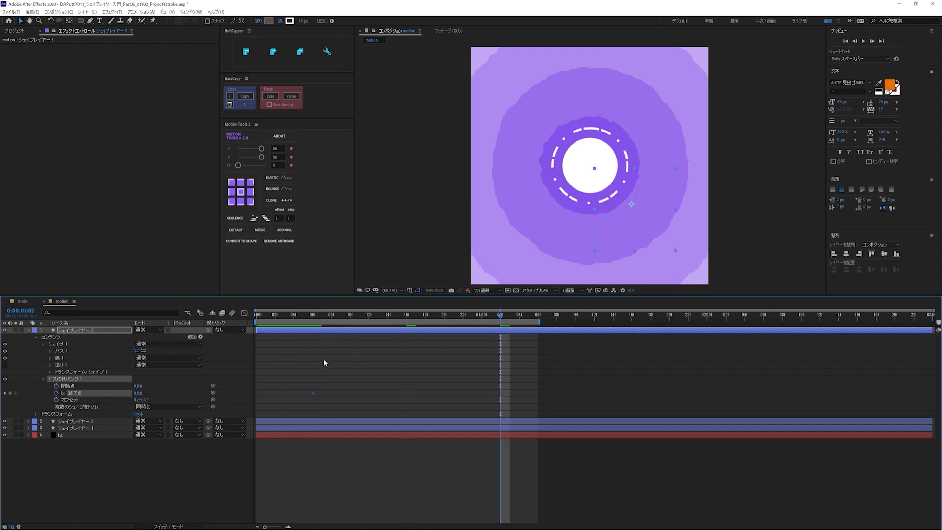
pyautogui.moveTo(138, 392); pyautogui.dragTo(436, 384)
# Step: Ease the trim end keyframes with Motion Tools, using 82 for the second keyframe and 80 for the first
pyautogui.moveTo(261, 157); pyautogui.dragTo(260, 157)
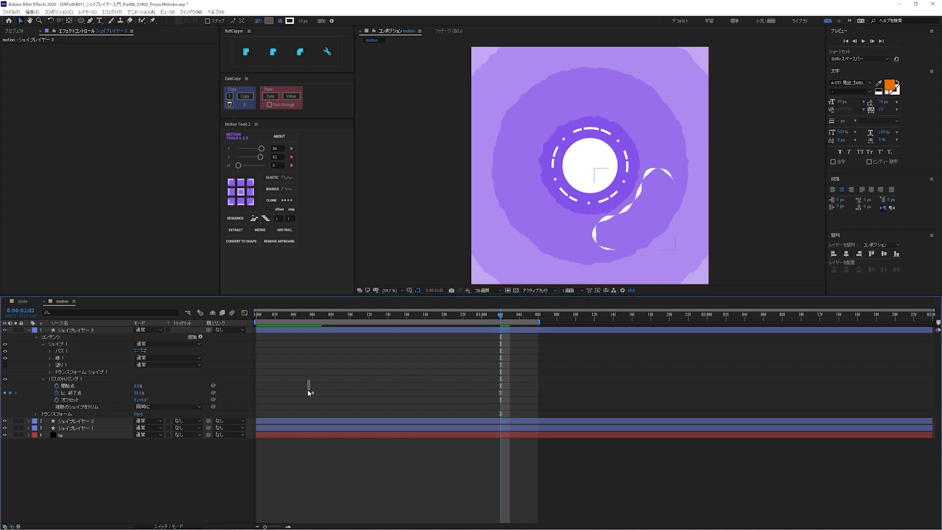
pyautogui.moveTo(309, 381); pyautogui.dragTo(318, 402)
pyautogui.moveTo(261, 148); pyautogui.dragTo(260, 148)
pyautogui.click(356, 370)
# Step: Play back the composition from the start to check the curved line's trim animation
pyautogui.moveTo(285, 316); pyautogui.dragTo(256, 316)
pyautogui.press('space')
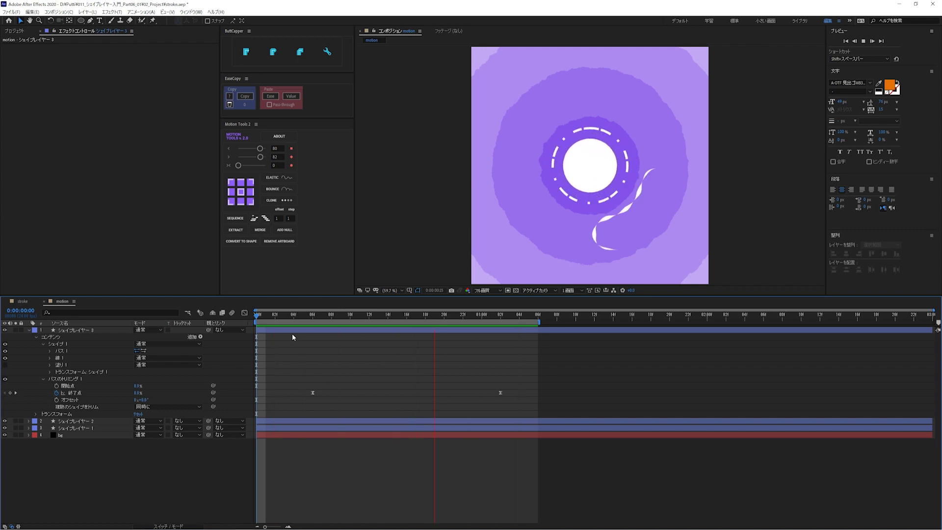
pyautogui.press('space')
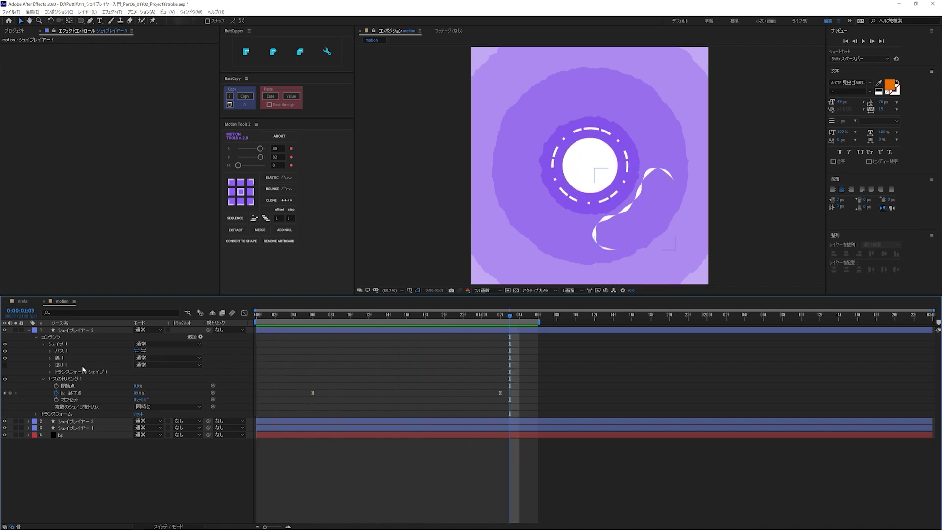
# Step: Add a Repeater (リピーター) to the curved line's shape layer and set its number of copies (コピー数) to 2
pyautogui.click(43, 378)
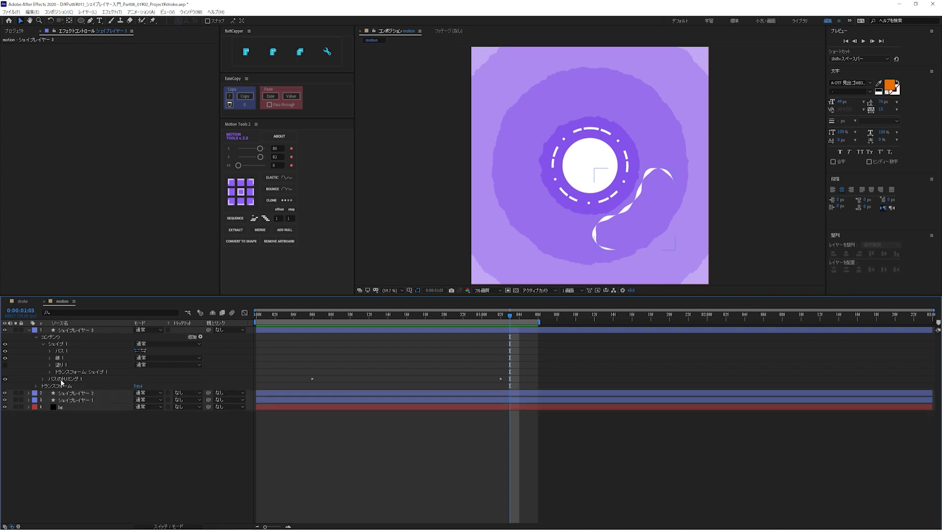
pyautogui.click(201, 336)
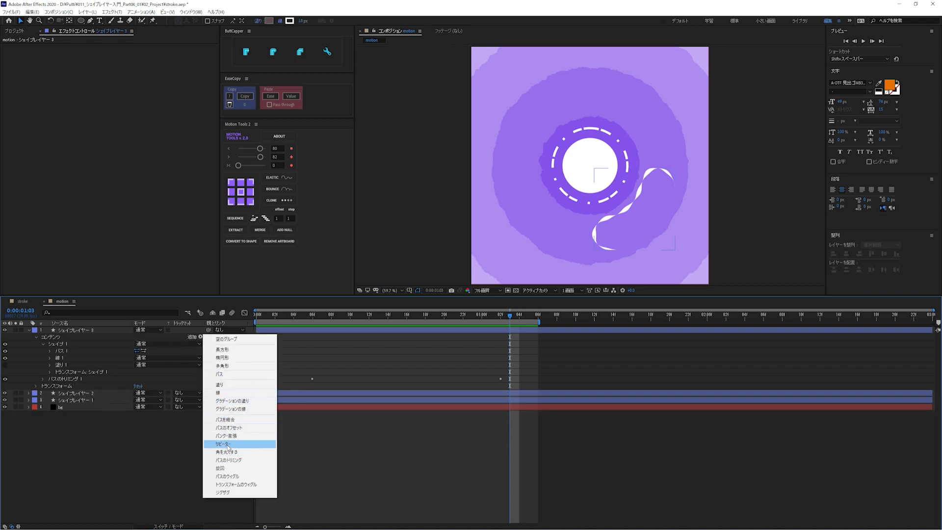
pyautogui.click(224, 444)
pyautogui.click(43, 386)
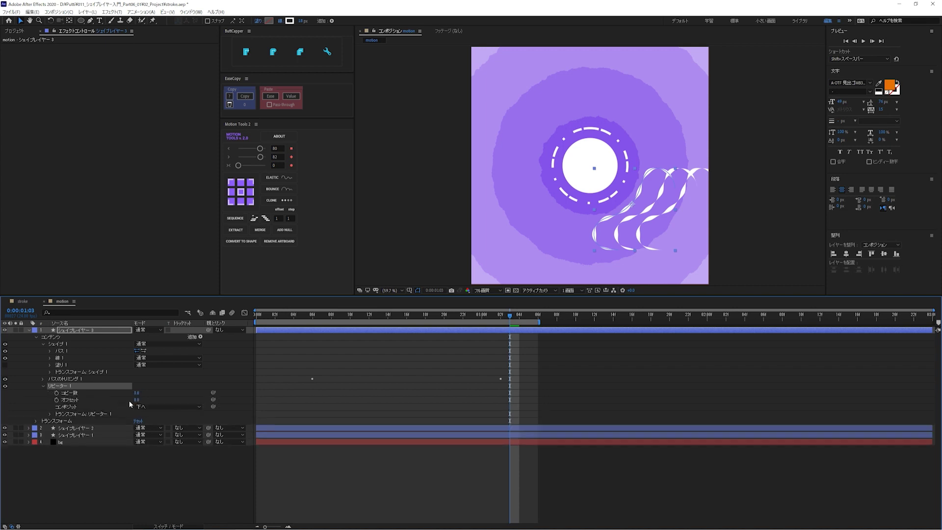
pyautogui.click(139, 393)
pyautogui.write('2')
pyautogui.press('Return')
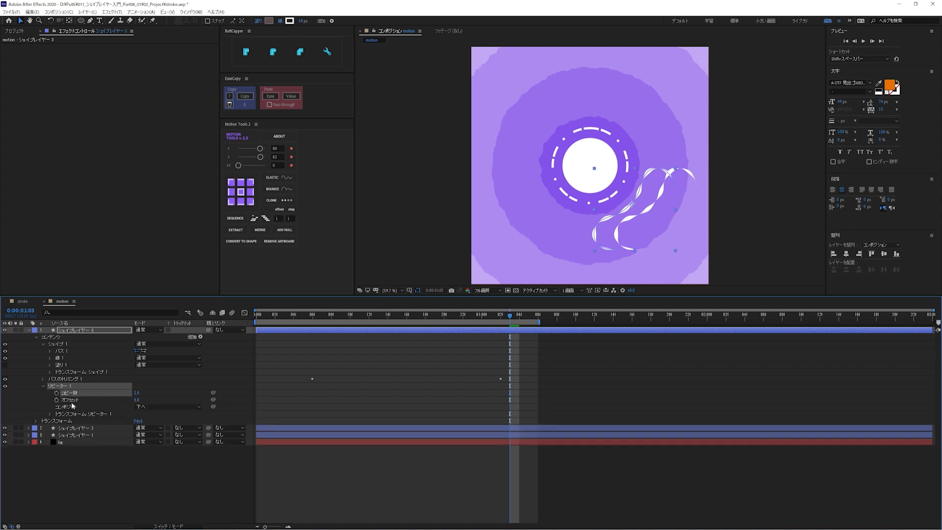
# Step: Set the repeater's position to 0, 0 and its unlinked horizontal scale to -100% to mirror the line
pyautogui.click(49, 412)
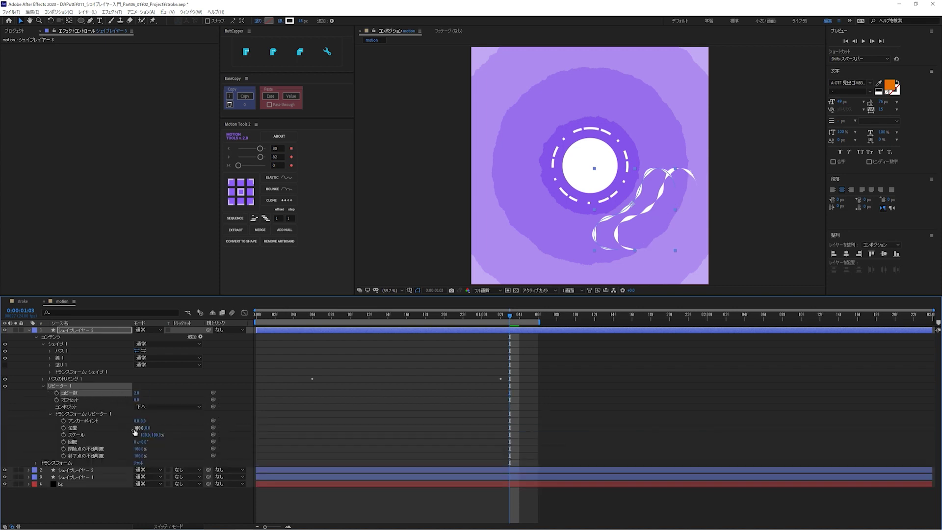
pyautogui.moveTo(136, 428); pyautogui.dragTo(116, 425)
pyautogui.click(116, 425)
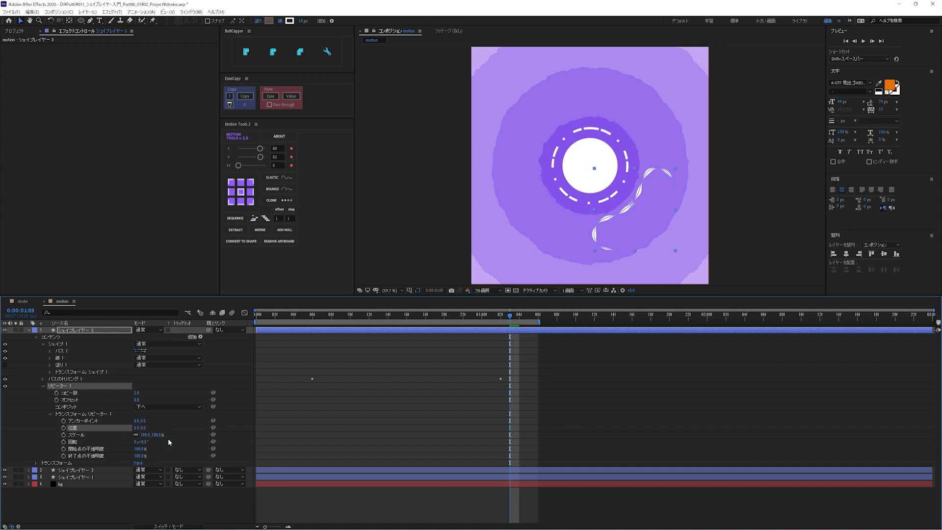
pyautogui.click(136, 435)
pyautogui.click(145, 436)
pyautogui.write('-100')
pyautogui.press('Return')
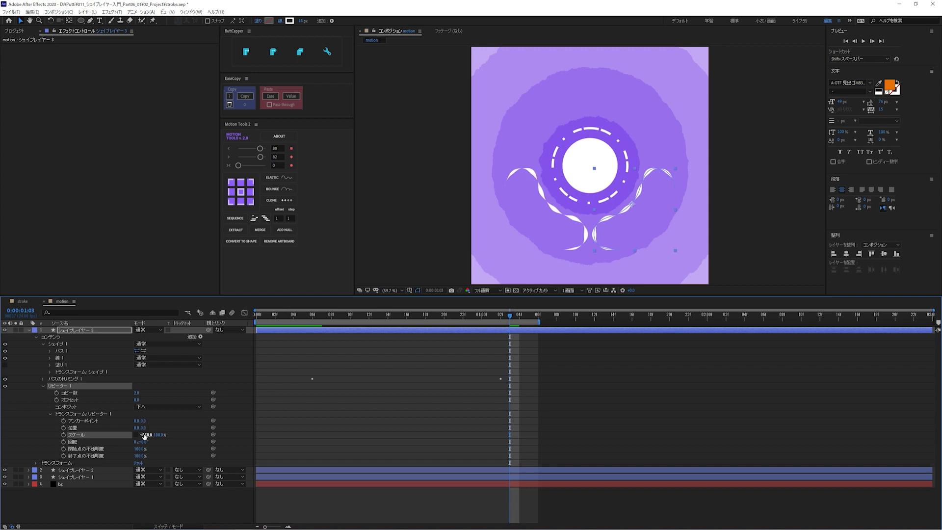
pyautogui.click(185, 423)
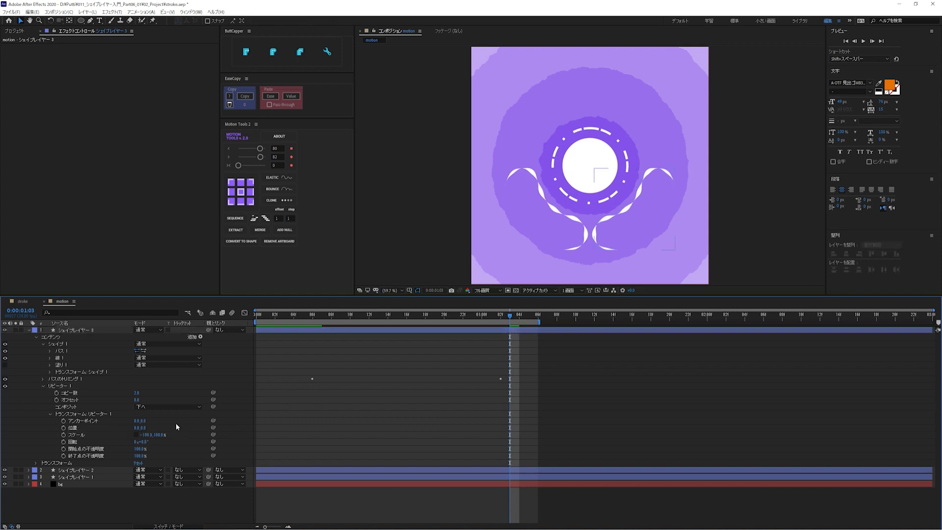
# Step: Duplicate the repeater on the curved line's layer and clear the selection
pyautogui.click(131, 386)
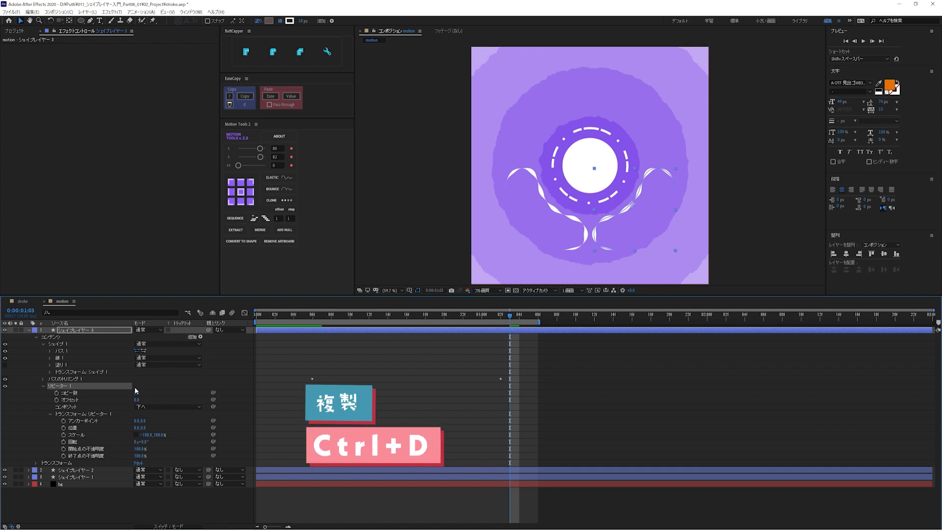
pyautogui.hotkey('ctrl', 'd')
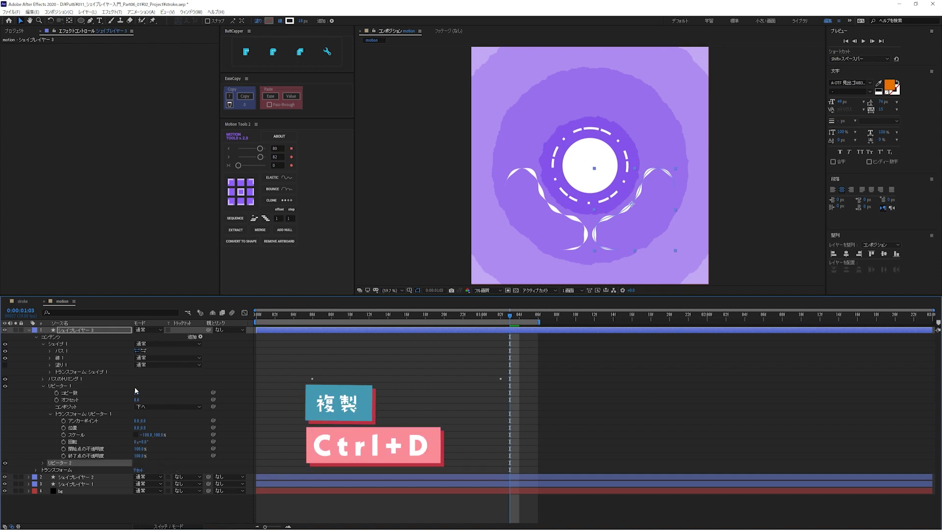
pyautogui.press('F2')
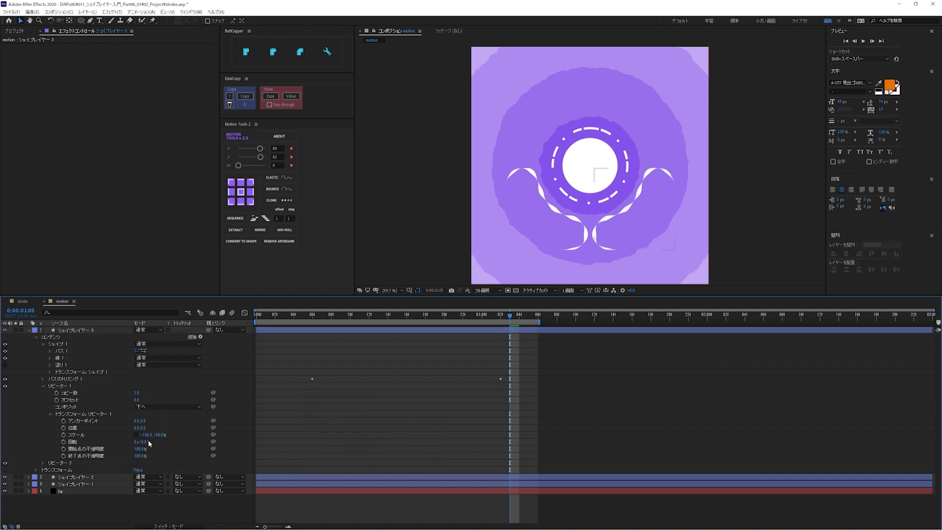
# Step: Set the first repeater's scale to 100%, -100% to mirror the lines vertically, and preview the composition from the start
pyautogui.click(146, 435)
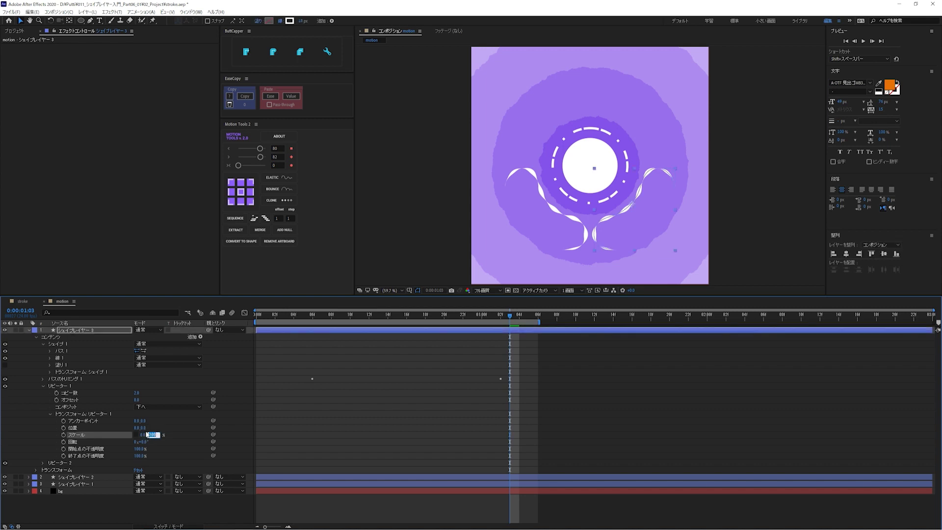
pyautogui.write('-100')
pyautogui.press('Return')
pyautogui.click(146, 435)
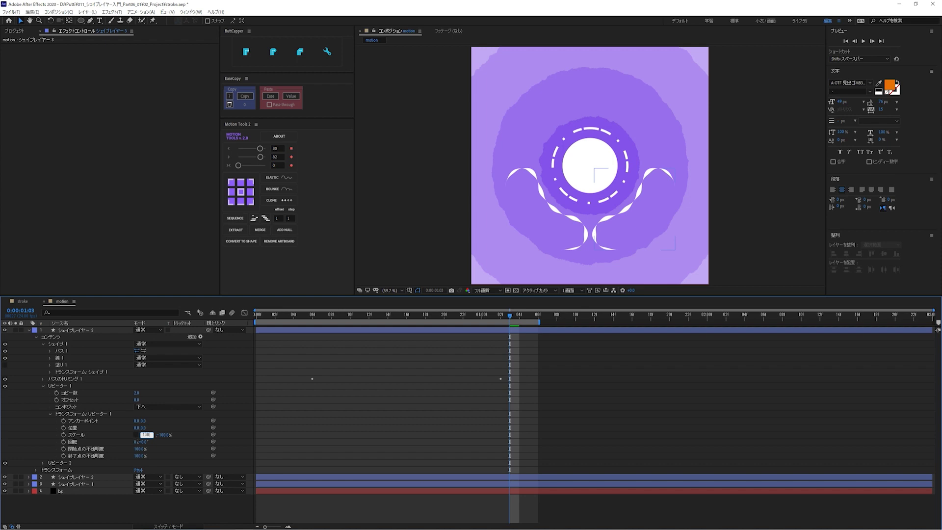
pyautogui.press('Return')
pyautogui.click(187, 423)
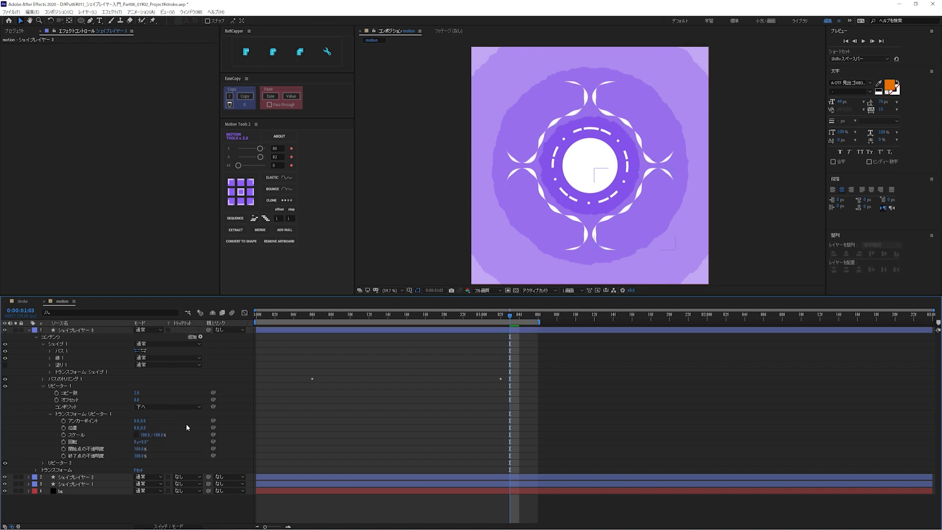
pyautogui.moveTo(321, 315); pyautogui.dragTo(257, 315)
pyautogui.press('space')
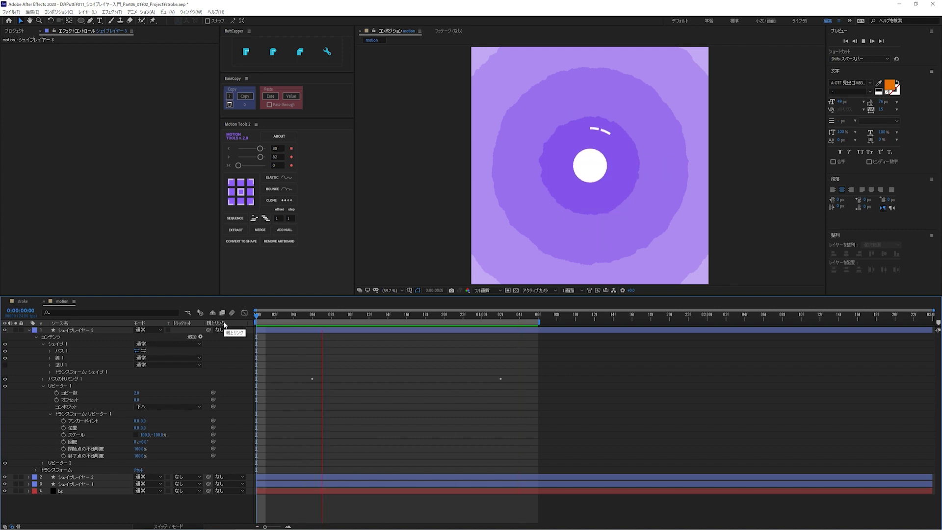